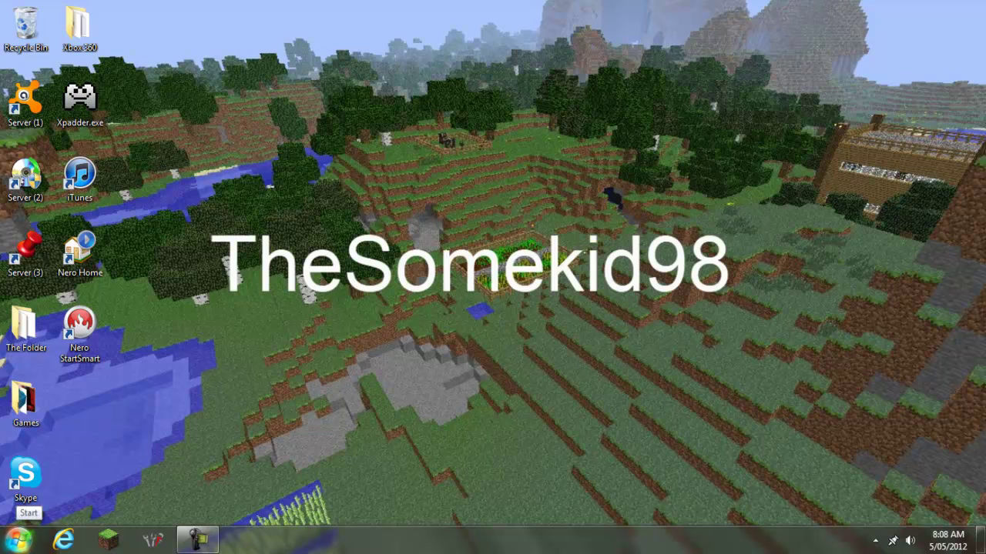
# Step: Create a new folder on the desktop named "Somekid Pack"
pyautogui.rightClick(499, 252)
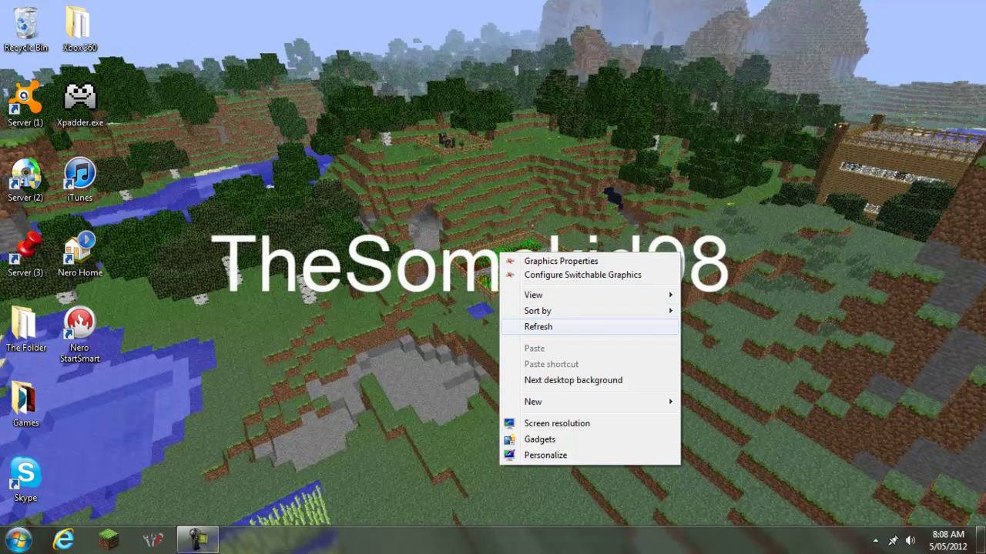
pyautogui.moveTo(585, 401)
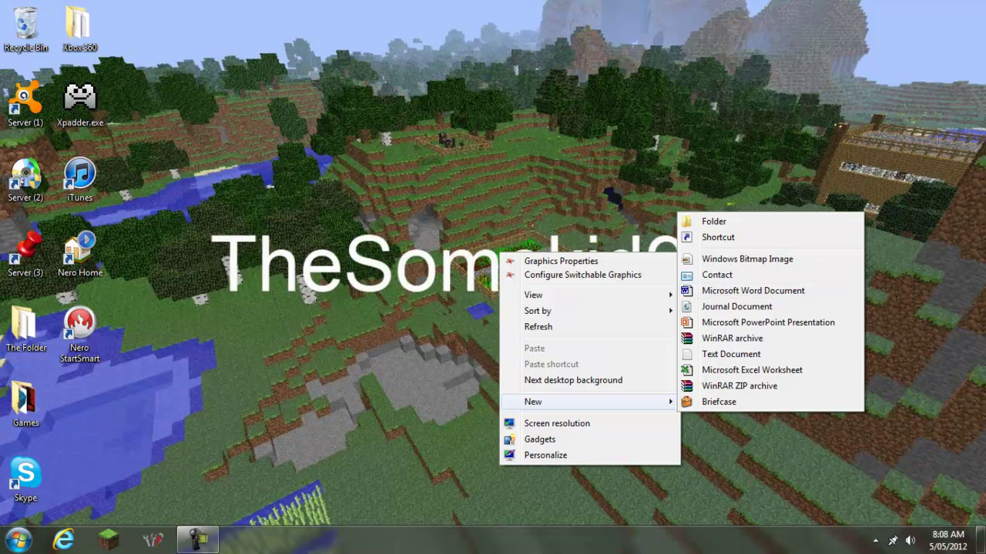
pyautogui.click(708, 222)
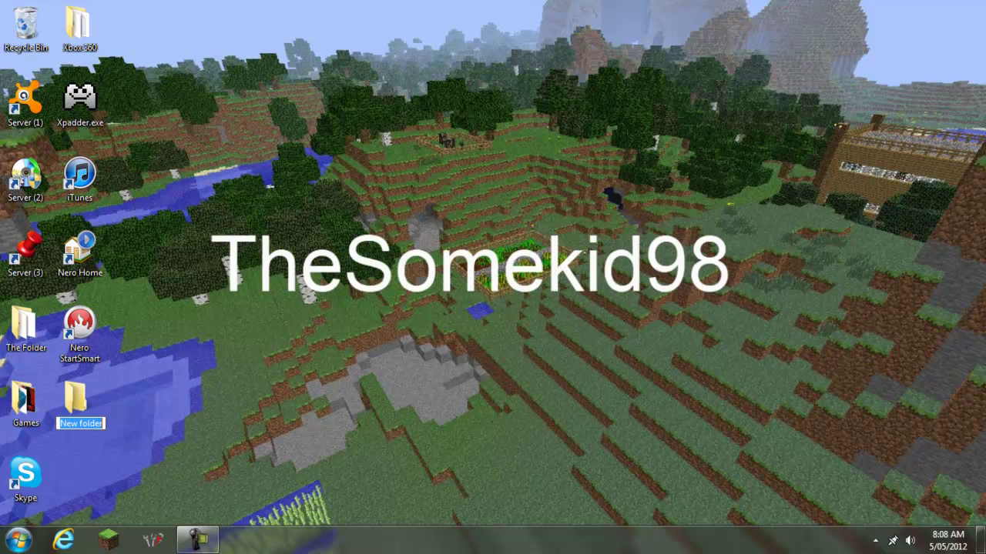
pyautogui.write('Somekid')
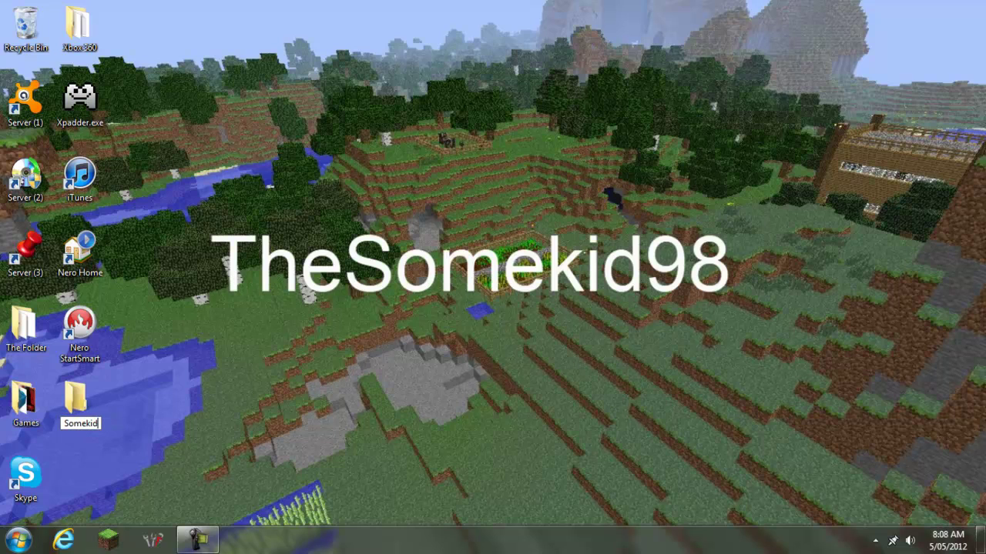
pyautogui.write(' _ack')
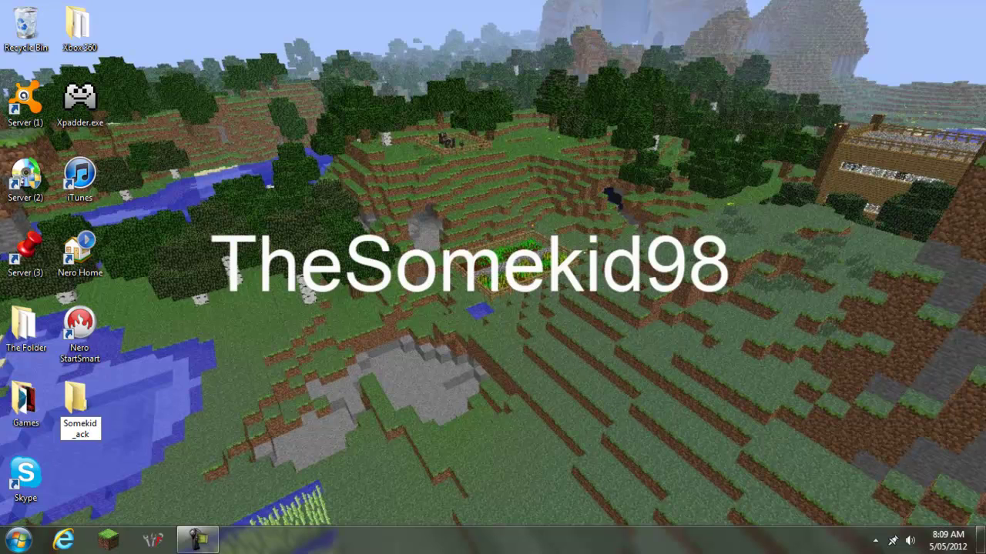
pyautogui.press('BackSpace')
pyautogui.press('BackSpace')
pyautogui.press('BackSpace')
pyautogui.write('Pack')
pyautogui.press('Return')
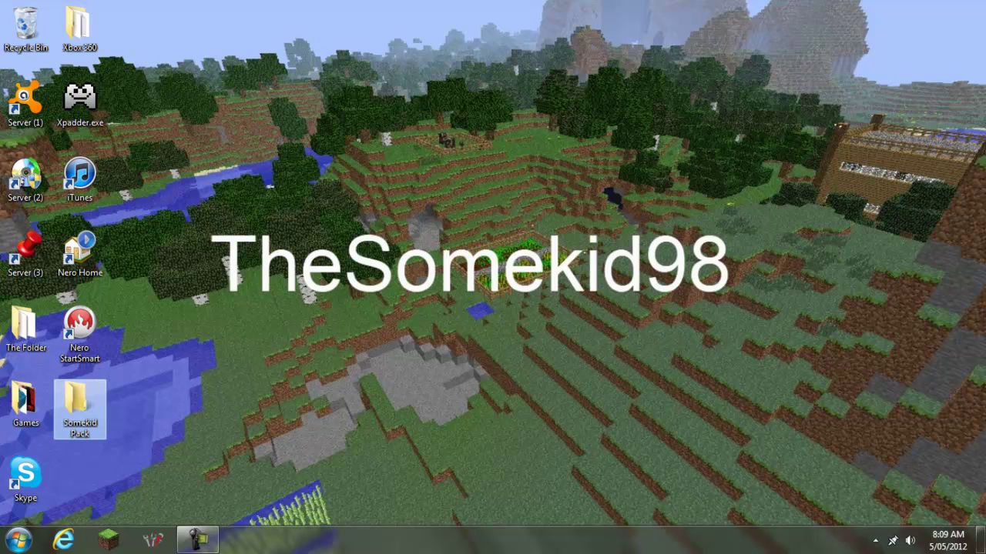
# Step: Open the Somekid Pack folder with its window filling the left half of the desktop, and minimize it
pyautogui.press('Return')
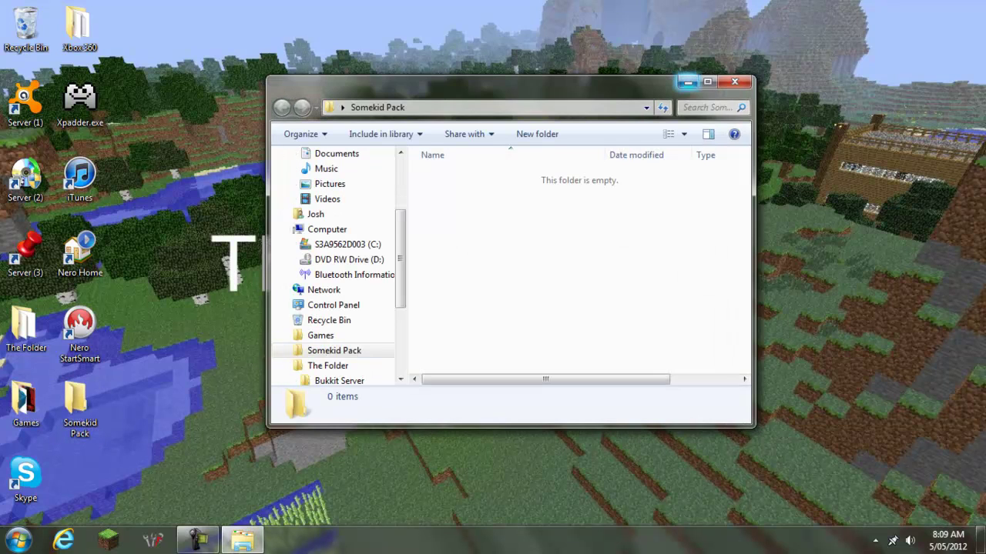
pyautogui.moveTo(668, 82); pyautogui.dragTo(1, 134)
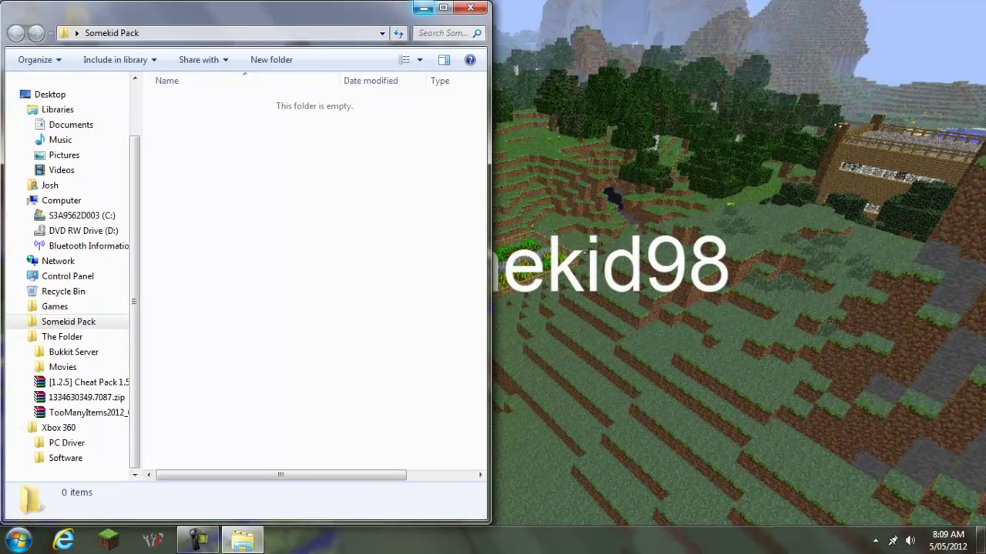
pyautogui.click(423, 8)
# Step: Open the .minecraft folder inside the %appdata% directory
pyautogui.click(18, 540)
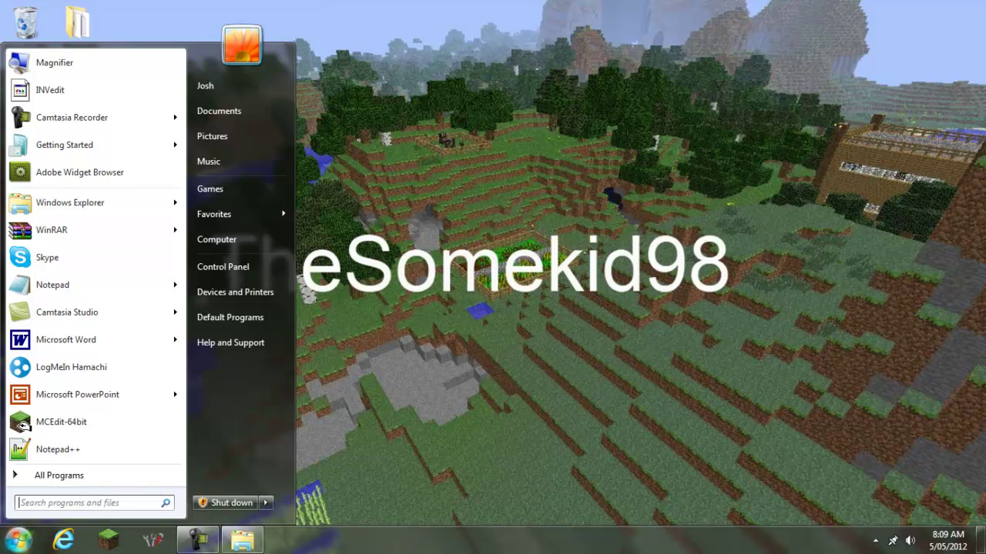
pyautogui.write('%appd')
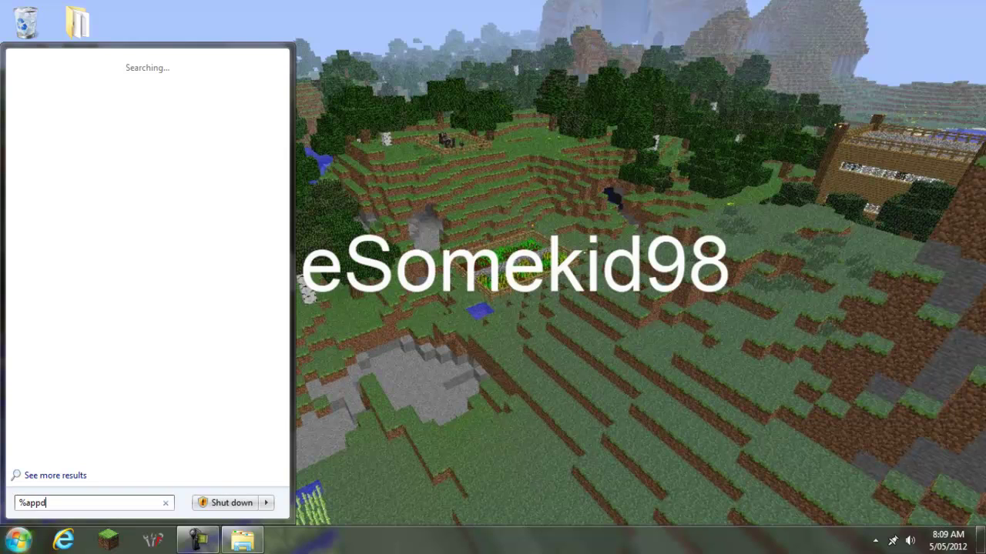
pyautogui.write('ata%')
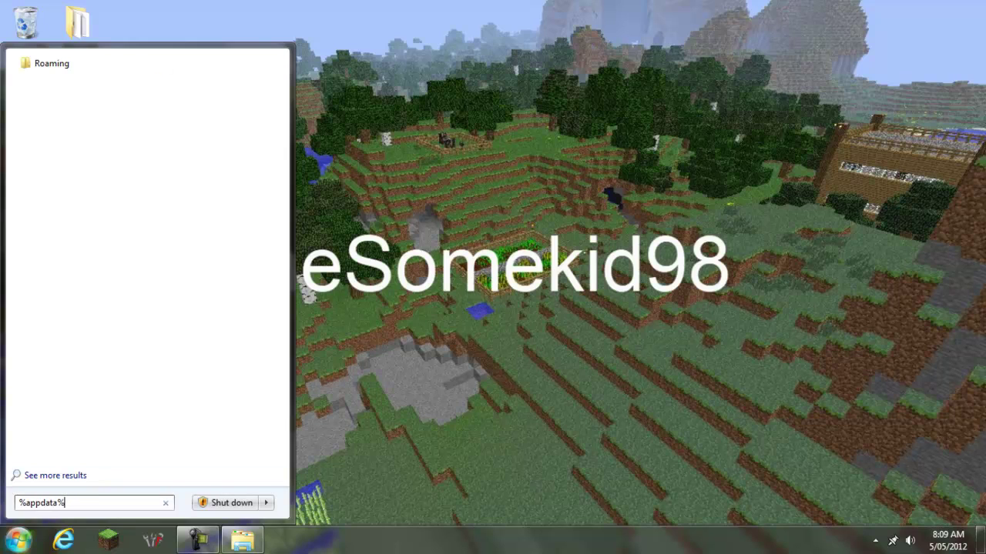
pyautogui.press('Return')
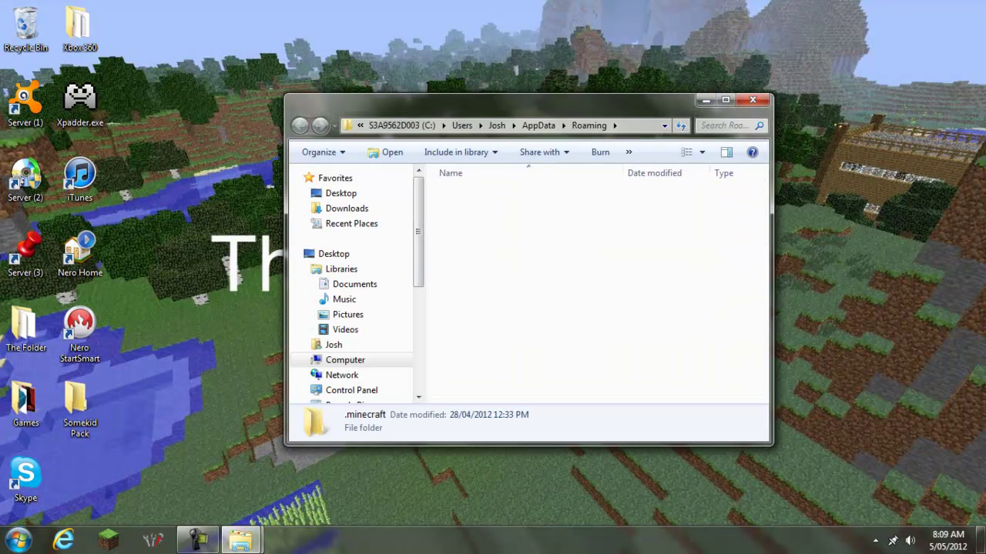
pyautogui.press('Return')
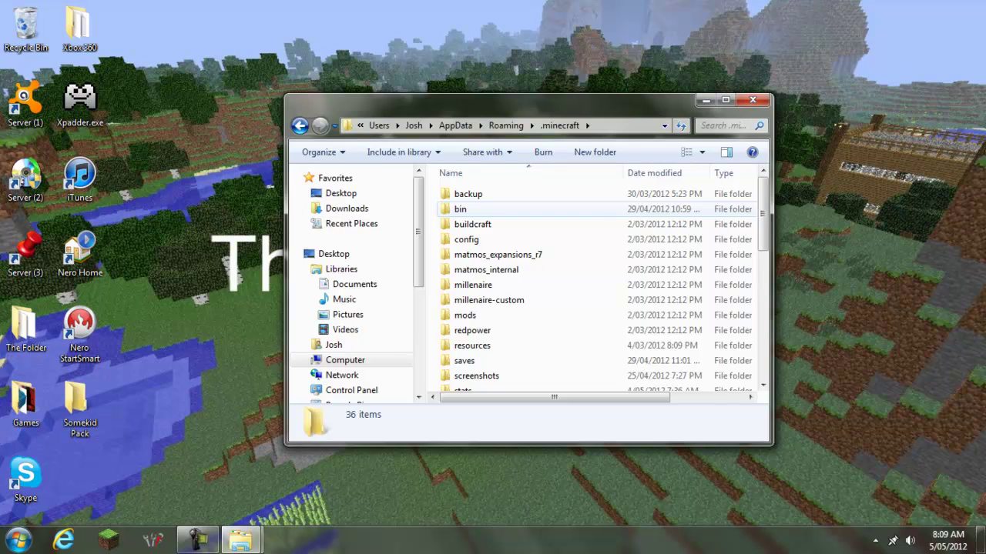
# Step: Open minecraft.jar from the bin folder with WinRAR archiver and dismiss the licence reminder
pyautogui.doubleClick(460, 209)
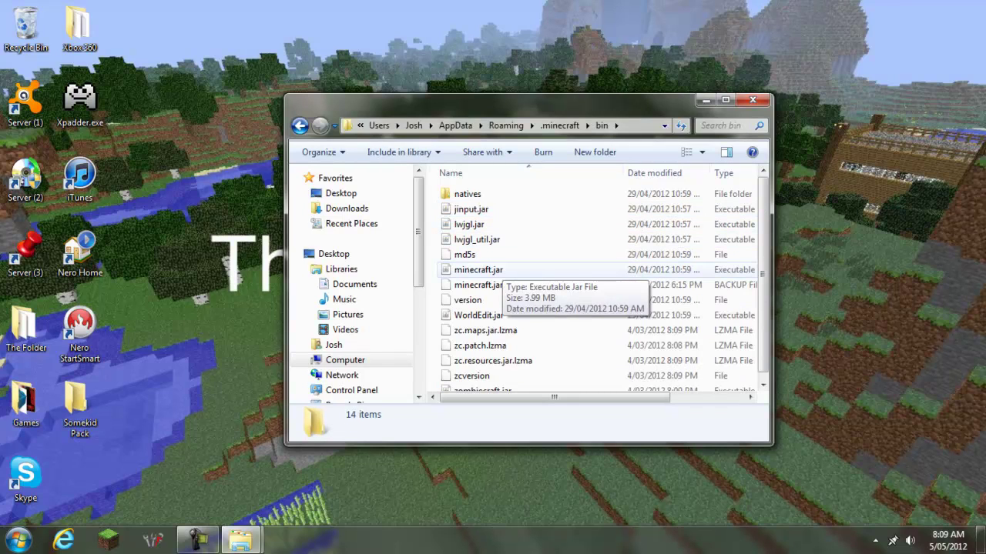
pyautogui.click(502, 270)
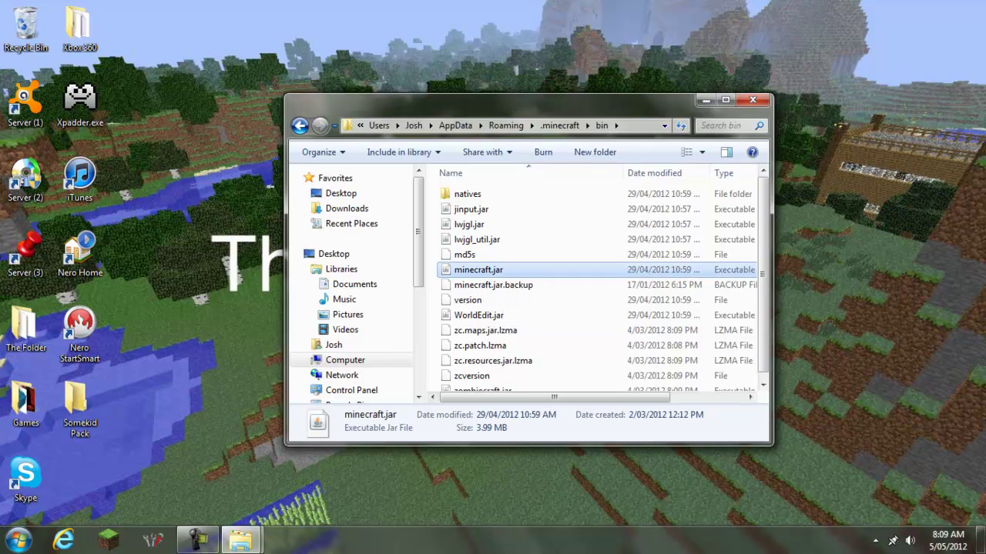
pyautogui.rightClick(497, 270)
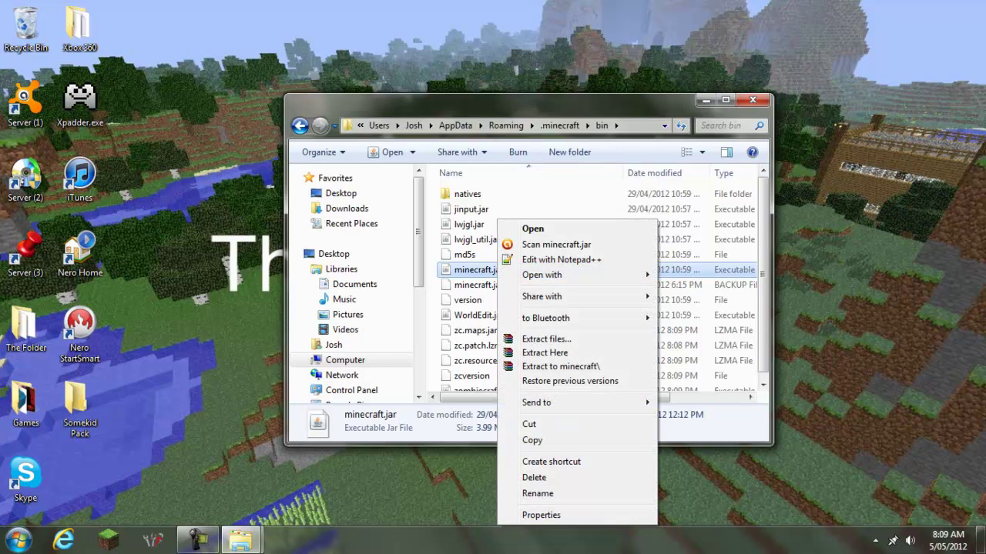
pyautogui.moveTo(554, 275)
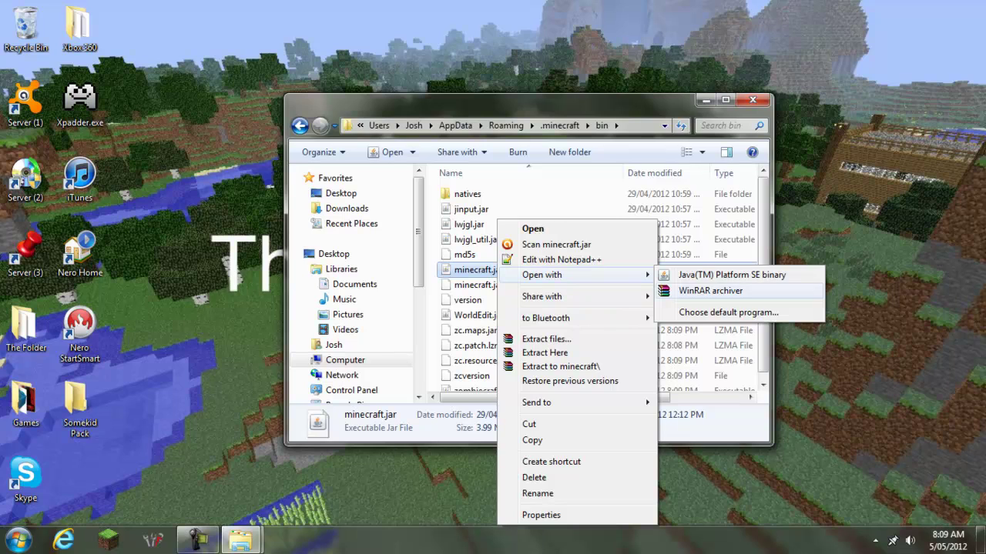
pyautogui.click(710, 291)
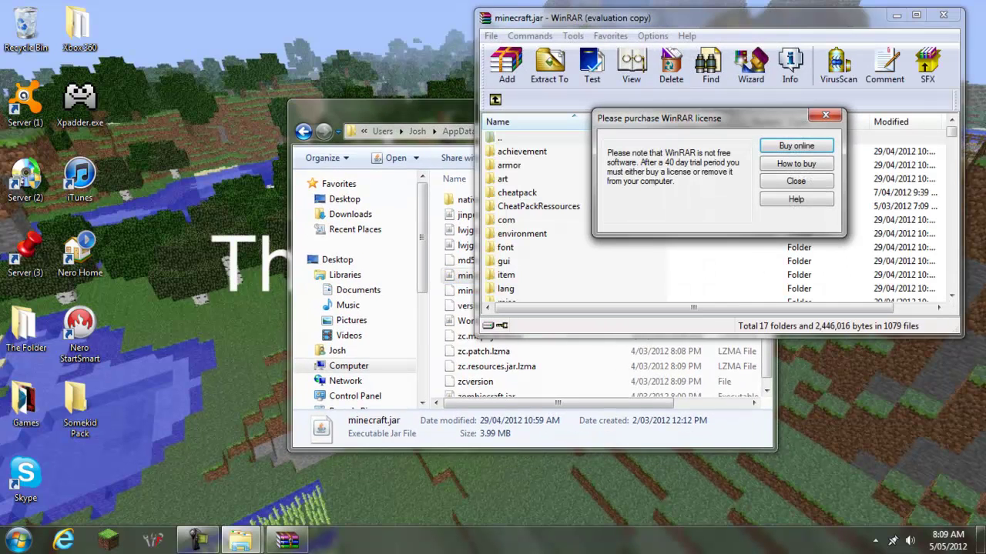
pyautogui.press('Escape')
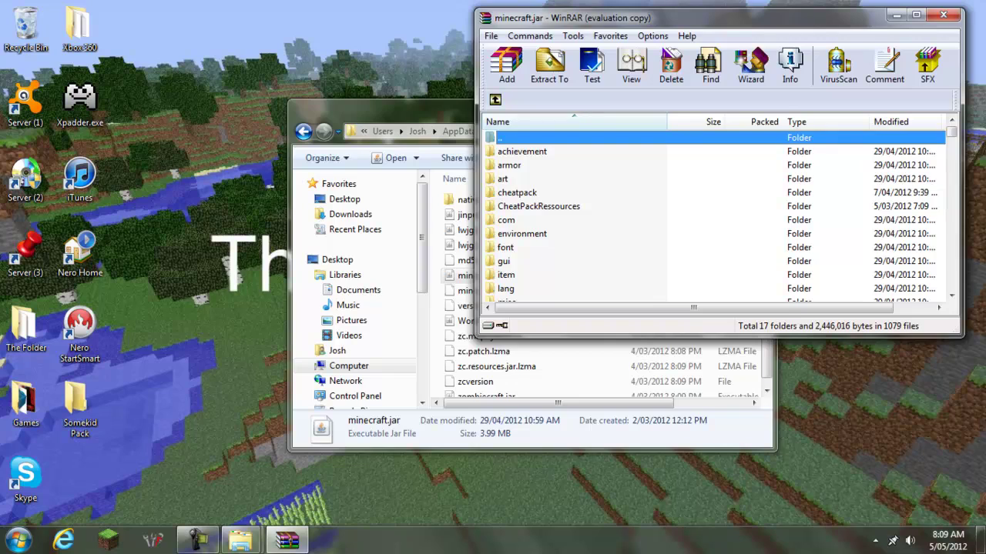
# Step: Minimize the bin folder window and make the minecraft.jar archive window fill the right half of the desktop
pyautogui.moveTo(382, 112); pyautogui.dragTo(220, 170)
pyautogui.press('super+Down')
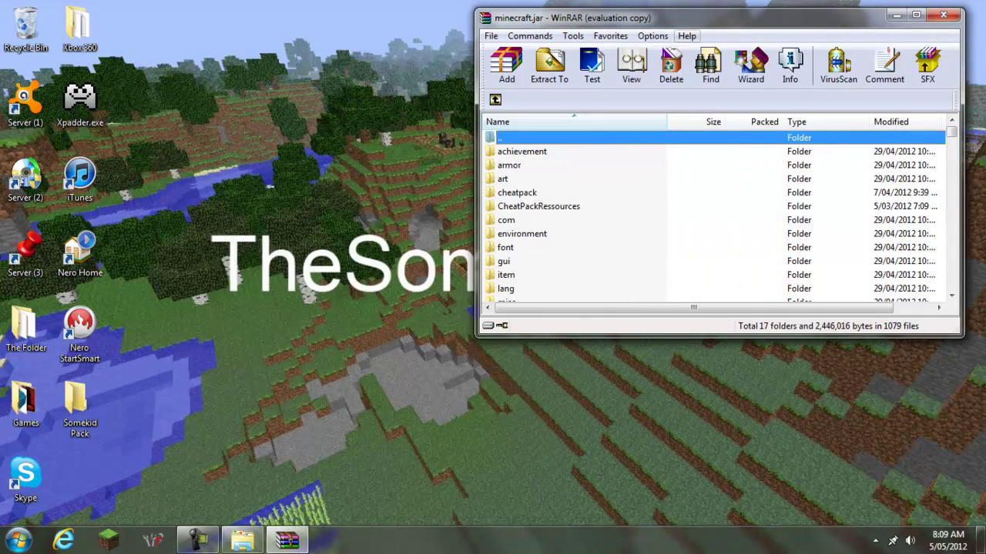
pyautogui.press('super+Right')
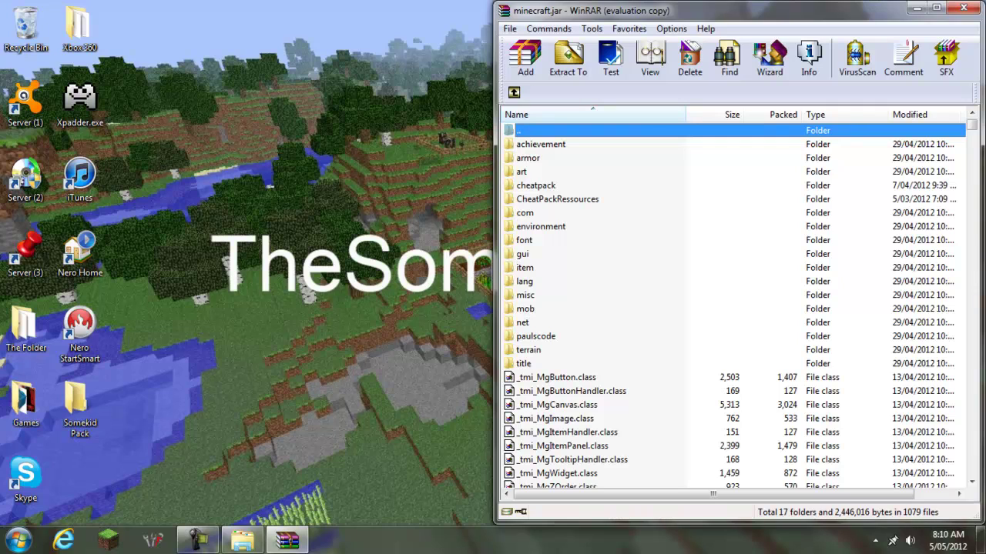
# Step: Select the achievement, armor, art, environment, gui, item, lang, mob, terrain and title folders in the minecraft.jar archive
pyautogui.press('Escape')
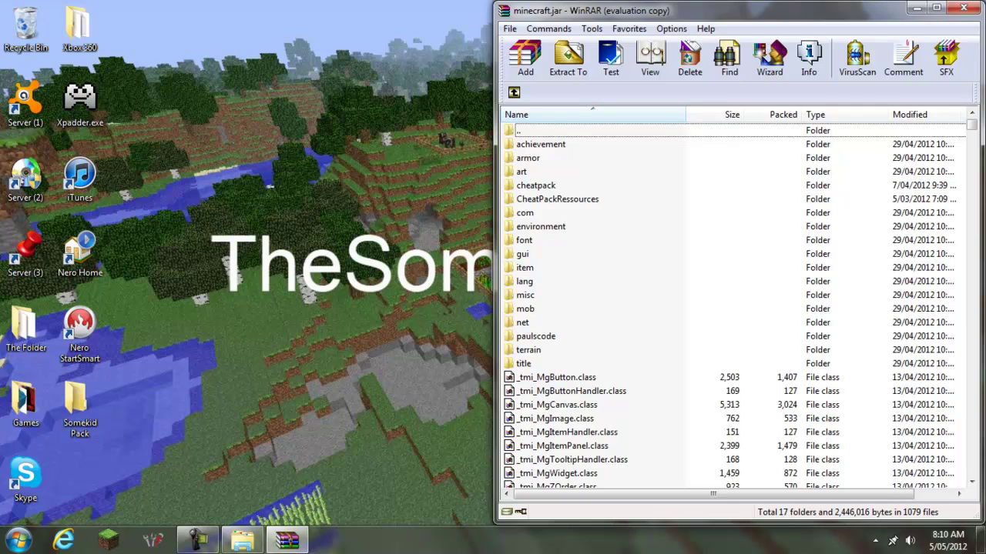
pyautogui.click(541, 144)
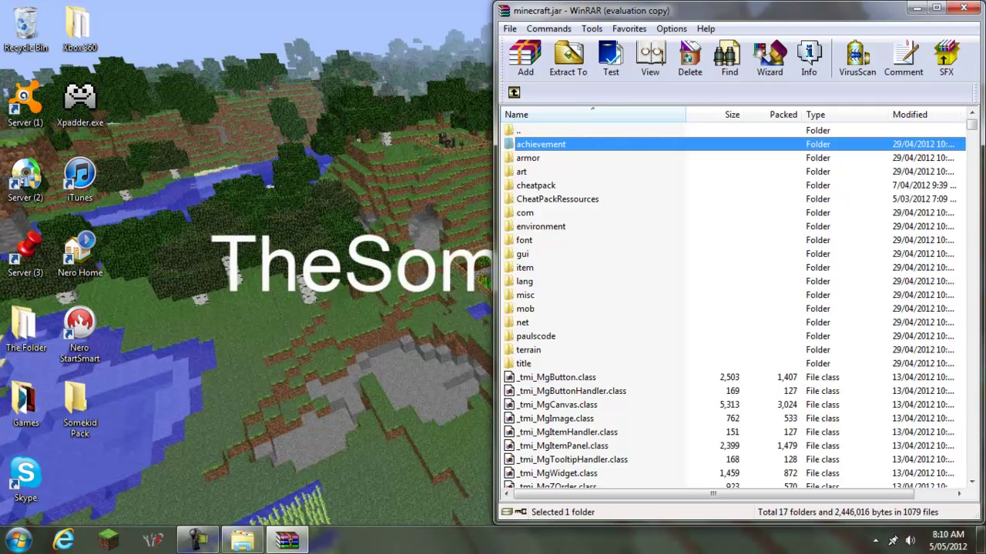
pyautogui.keyDown('ctrl'); pyautogui.click(528, 158); pyautogui.keyUp('ctrl')
pyautogui.keyDown('ctrl'); pyautogui.click(521, 172); pyautogui.keyUp('ctrl')
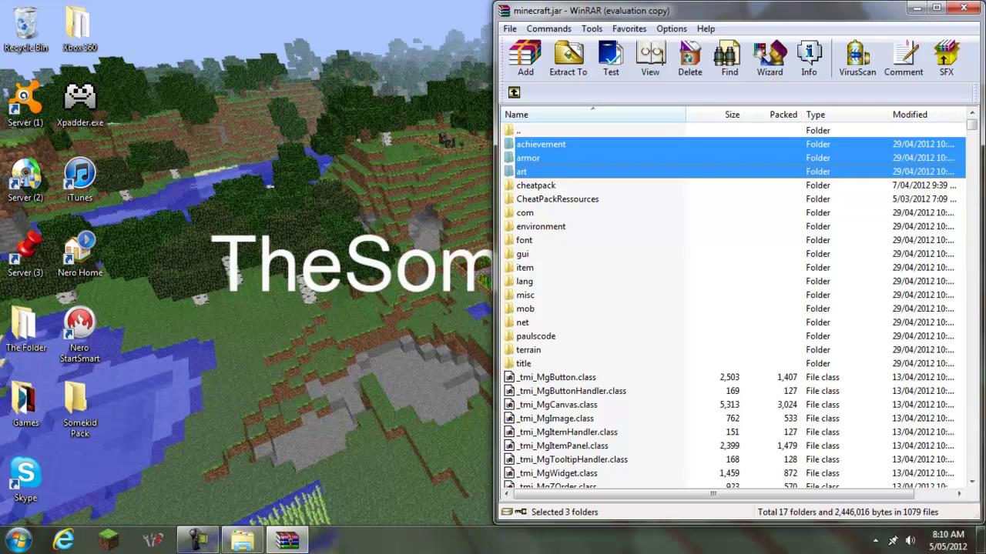
pyautogui.keyDown('ctrl'); pyautogui.click(540, 227); pyautogui.keyUp('ctrl')
pyautogui.keyDown('ctrl'); pyautogui.click(523, 254); pyautogui.keyUp('ctrl')
pyautogui.keyDown('ctrl'); pyautogui.click(524, 267); pyautogui.keyUp('ctrl')
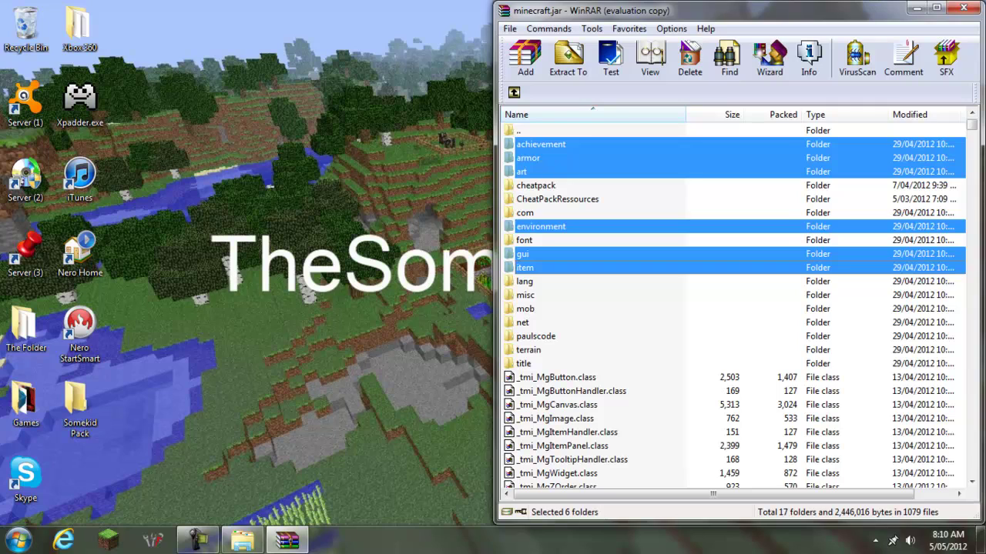
pyautogui.keyDown('ctrl'); pyautogui.click(525, 281); pyautogui.keyUp('ctrl')
pyautogui.keyDown('ctrl'); pyautogui.click(525, 308); pyautogui.keyUp('ctrl')
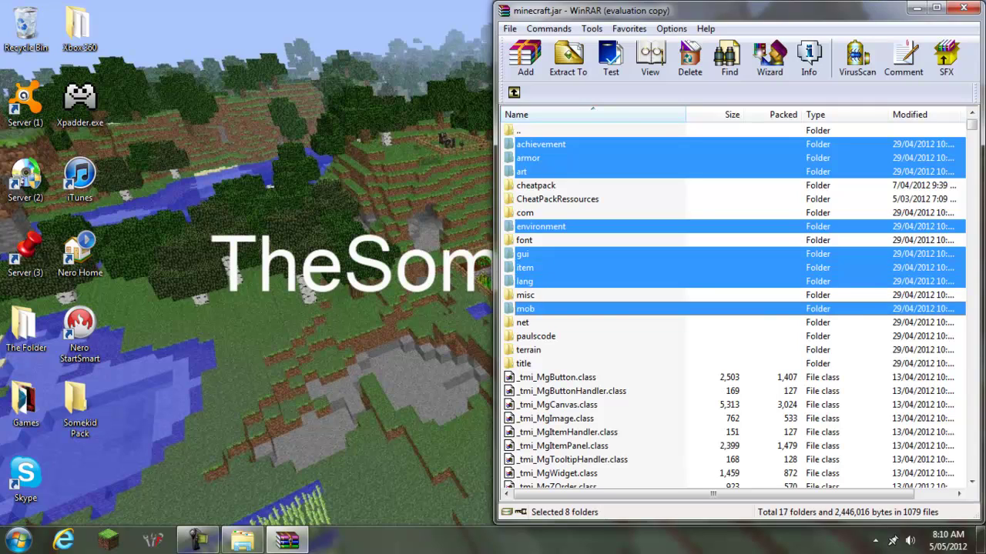
pyautogui.keyDown('ctrl'); pyautogui.click(528, 350); pyautogui.keyUp('ctrl')
pyautogui.keyDown('ctrl'); pyautogui.click(523, 363); pyautogui.keyUp('ctrl')
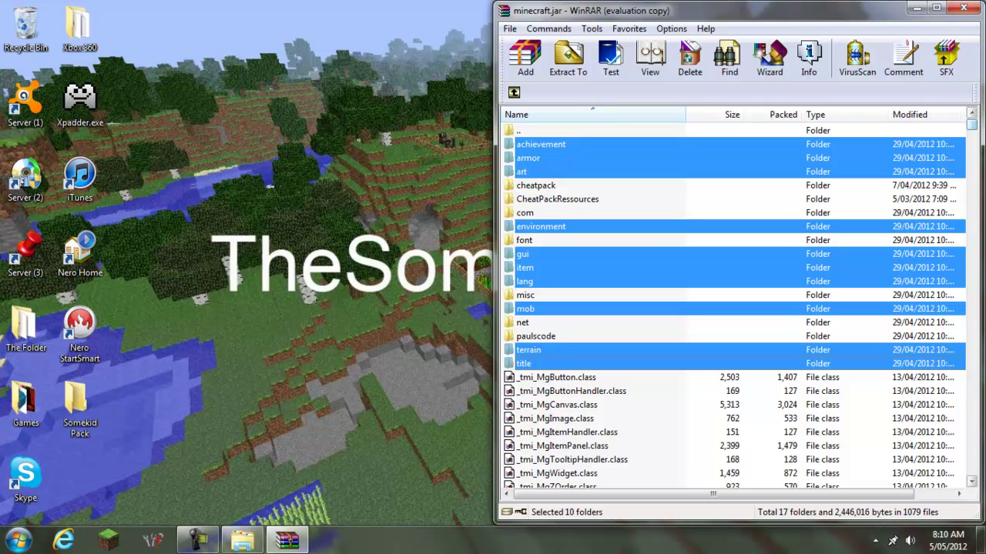
# Step: Add the tmi.png and terrain.png files in minecraft.jar to the current folder selection
pyautogui.moveTo(971, 124); pyautogui.dragTo(971, 421)
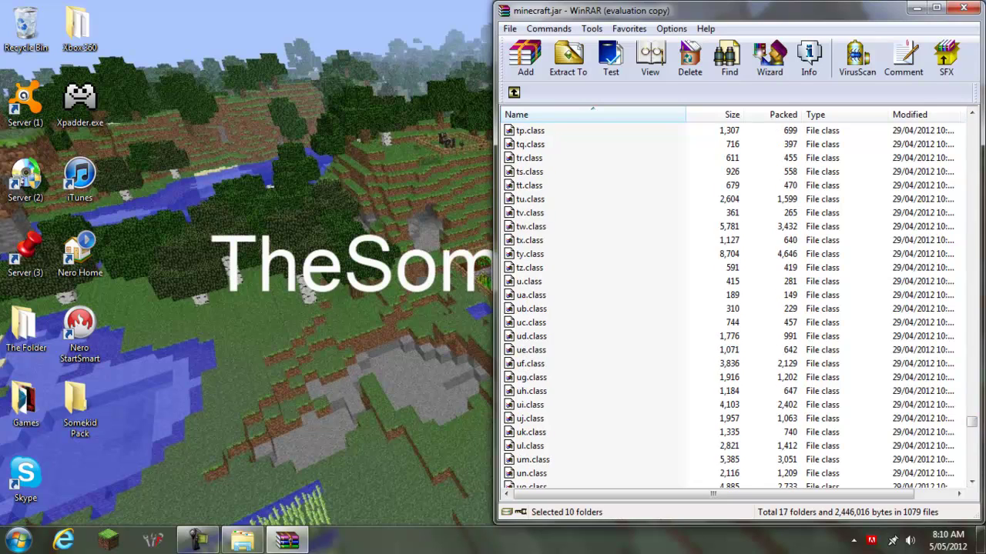
pyautogui.click(971, 113)
pyautogui.click(971, 113)
pyautogui.click(971, 113)
pyautogui.click(971, 113)
pyautogui.click(971, 114)
pyautogui.click(971, 113)
pyautogui.click(971, 113)
pyautogui.click(971, 113)
pyautogui.click(971, 114)
pyautogui.click(971, 114)
pyautogui.click(971, 114)
pyautogui.click(971, 114)
pyautogui.click(971, 114)
pyautogui.keyDown('ctrl'); pyautogui.click(531, 144); pyautogui.keyUp('ctrl')
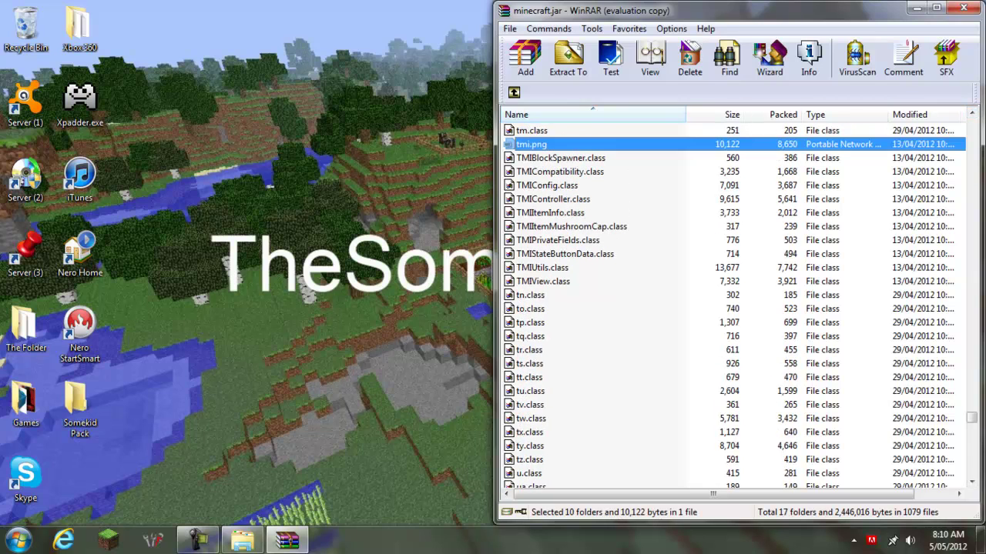
pyautogui.moveTo(971, 418); pyautogui.dragTo(971, 411)
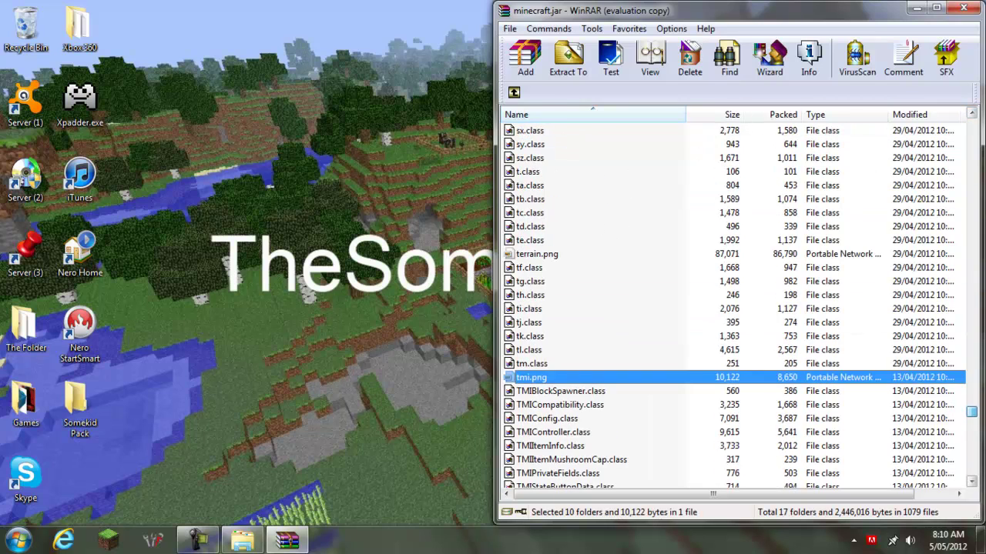
pyautogui.keyDown('ctrl'); pyautogui.click(536, 254); pyautogui.keyUp('ctrl')
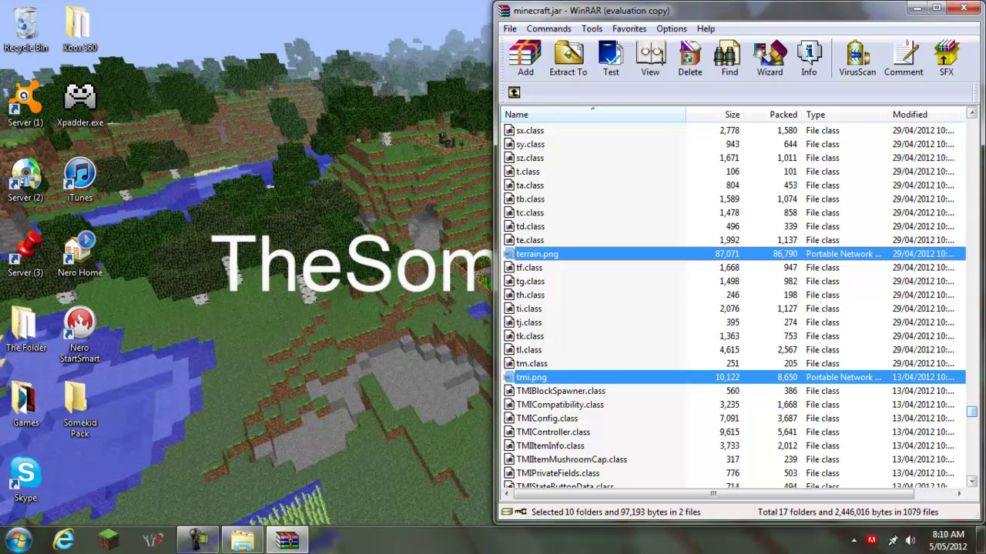
# Step: Examine the rest of the minecraft.jar file list for further image files belonging to the texture pack
pyautogui.scroll(5, 732, 308)
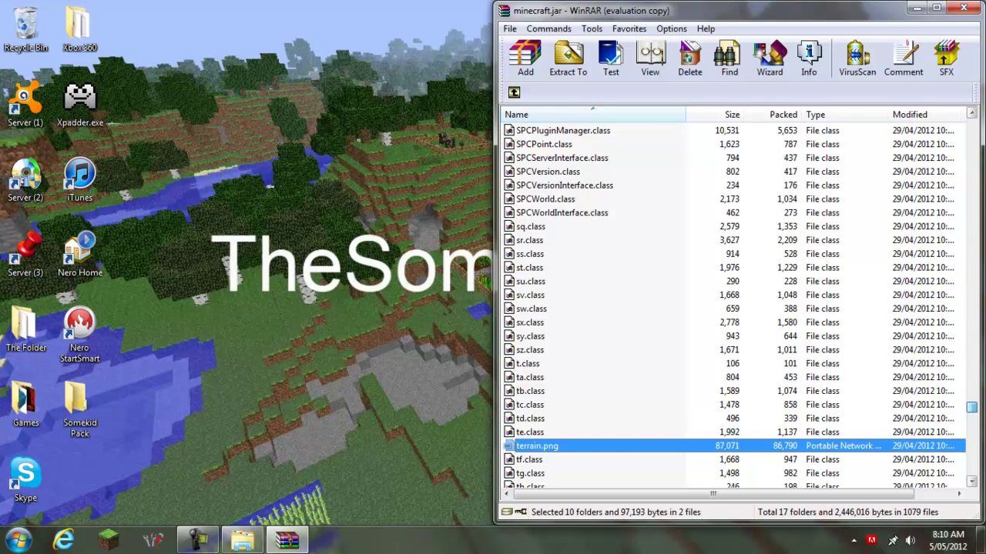
pyautogui.scroll(-11, 731, 308)
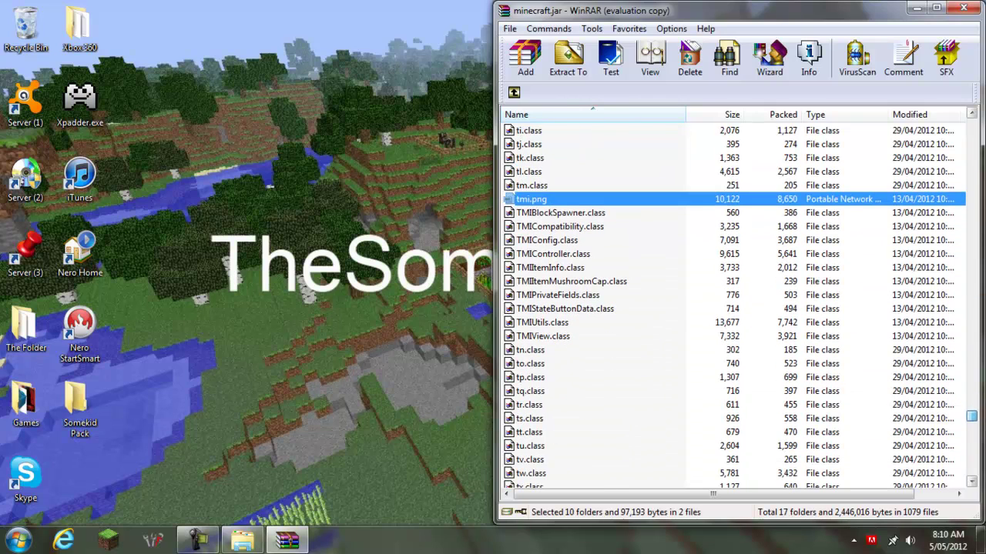
pyautogui.scroll(2, 731, 308)
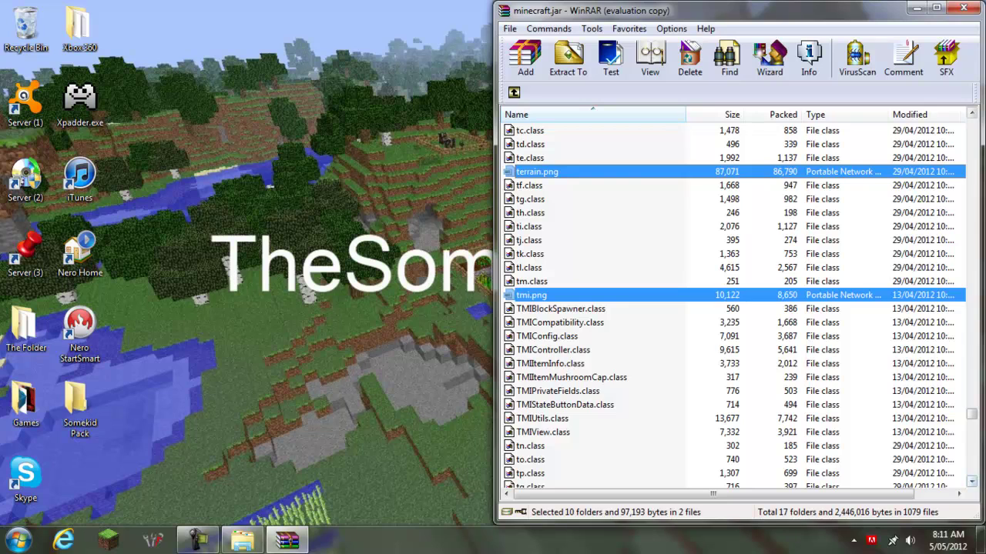
pyautogui.scroll(-5, 972, 416)
pyautogui.scroll(-20, 971, 422)
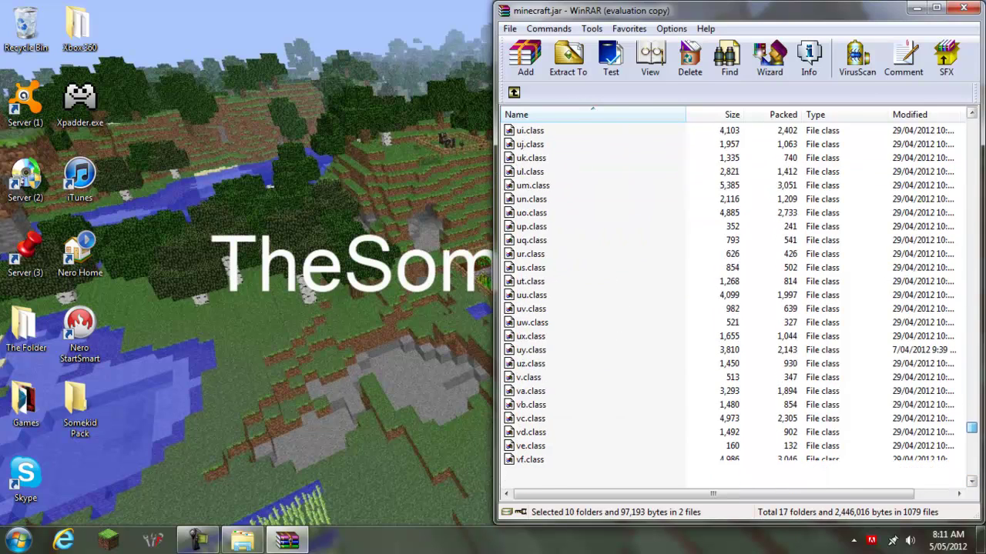
pyautogui.scroll(-8, 972, 439)
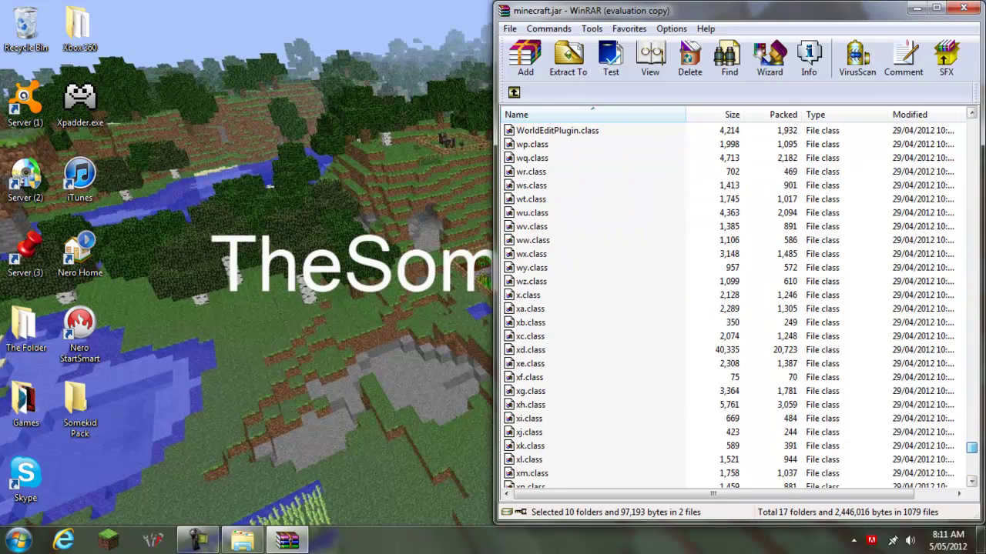
pyautogui.scroll(-20, 971, 454)
pyautogui.scroll(20, 731, 302)
pyautogui.scroll(-12, 731, 302)
pyautogui.scroll(-9, 972, 454)
pyautogui.scroll(13, 971, 454)
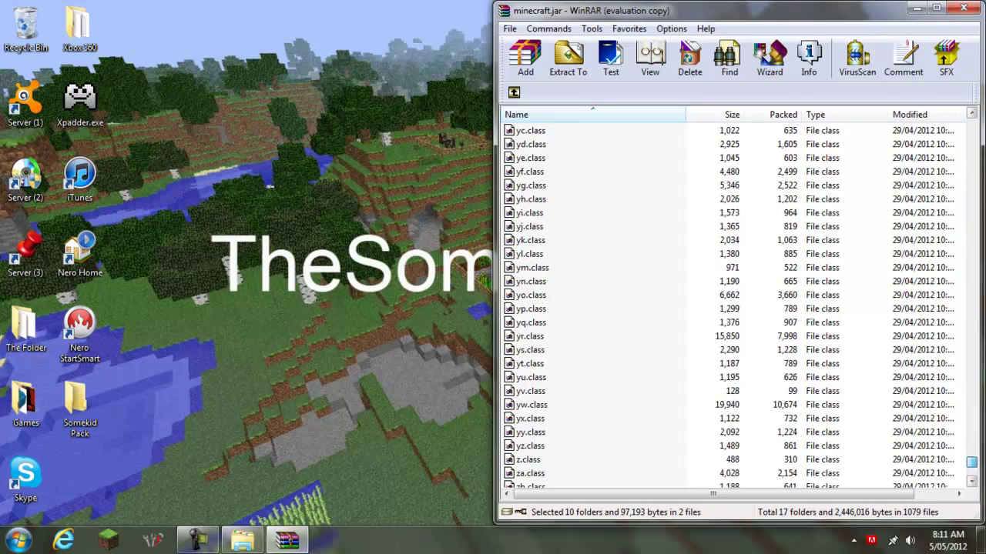
pyautogui.scroll(3, 972, 451)
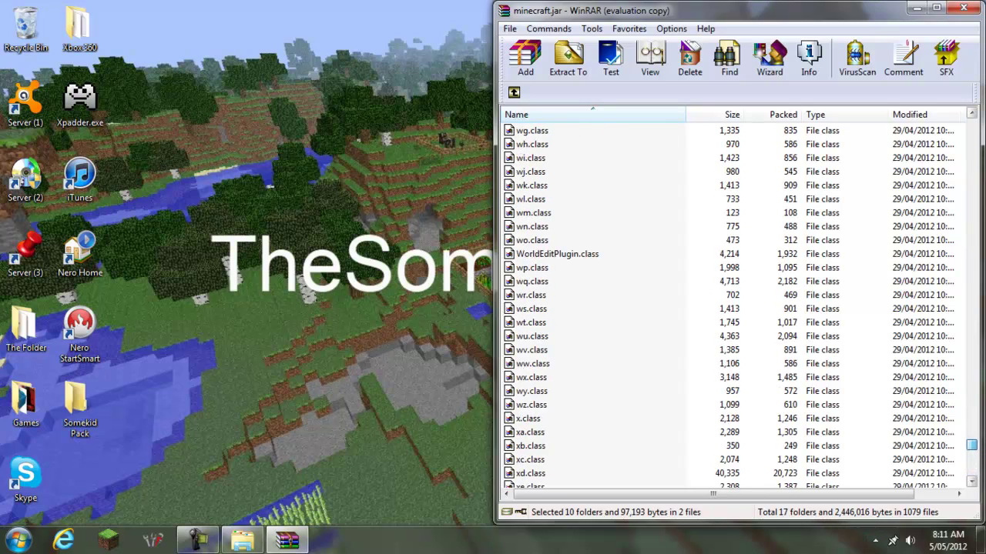
# Step: Add pack.png, pack.txt and particles.png in minecraft.jar to the current selection of folders and files
pyautogui.scroll(20, 972, 439)
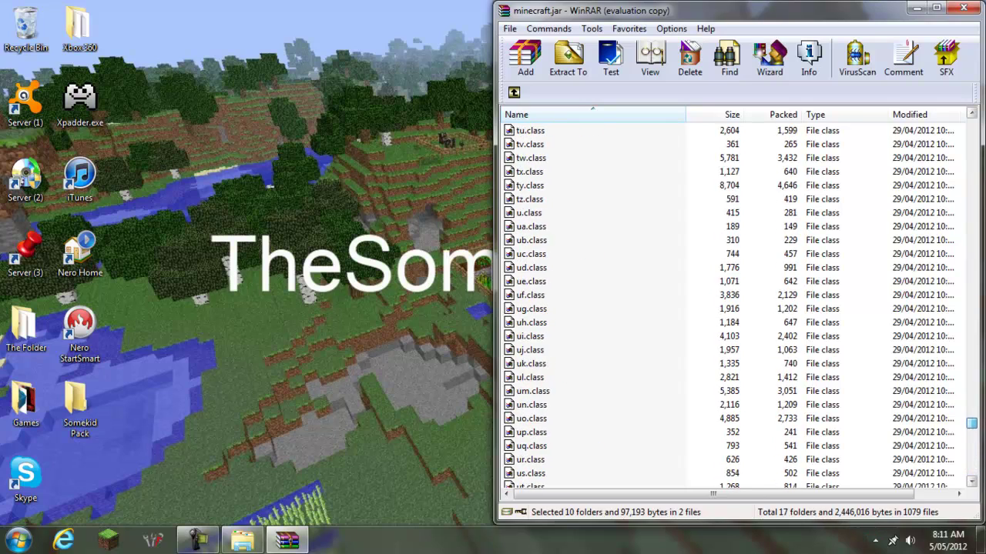
pyautogui.scroll(20, 972, 419)
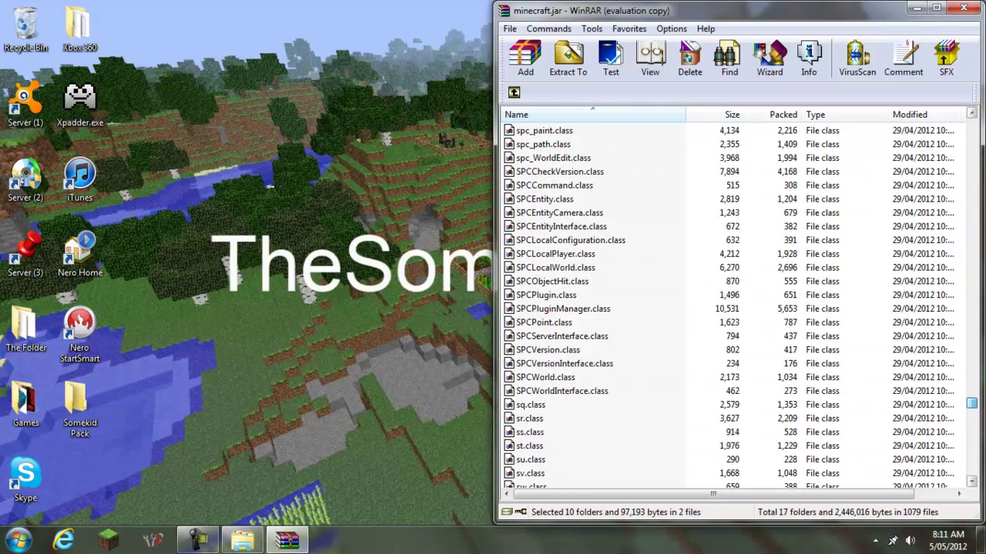
pyautogui.scroll(20, 731, 300)
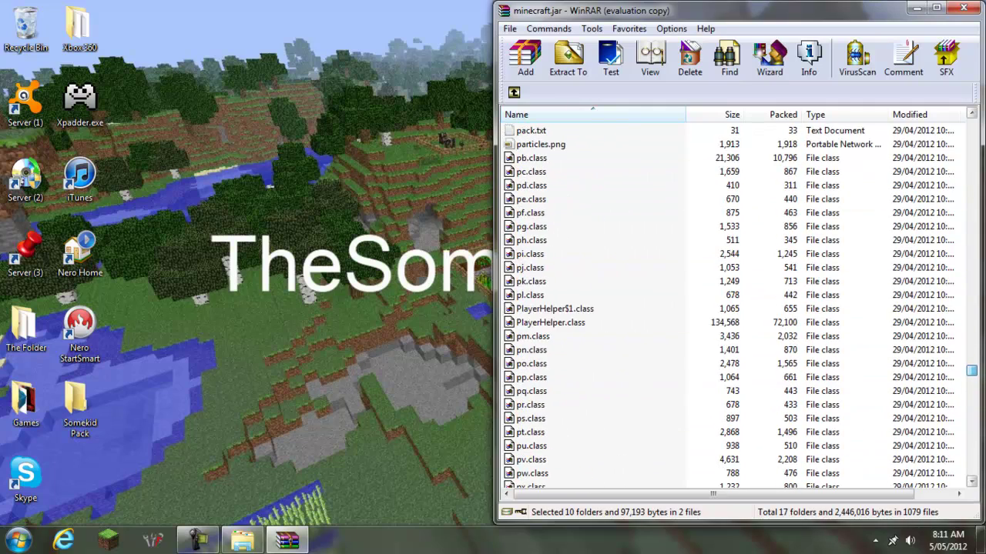
pyautogui.keyDown('ctrl'); pyautogui.click(533, 213); pyautogui.keyUp('ctrl')
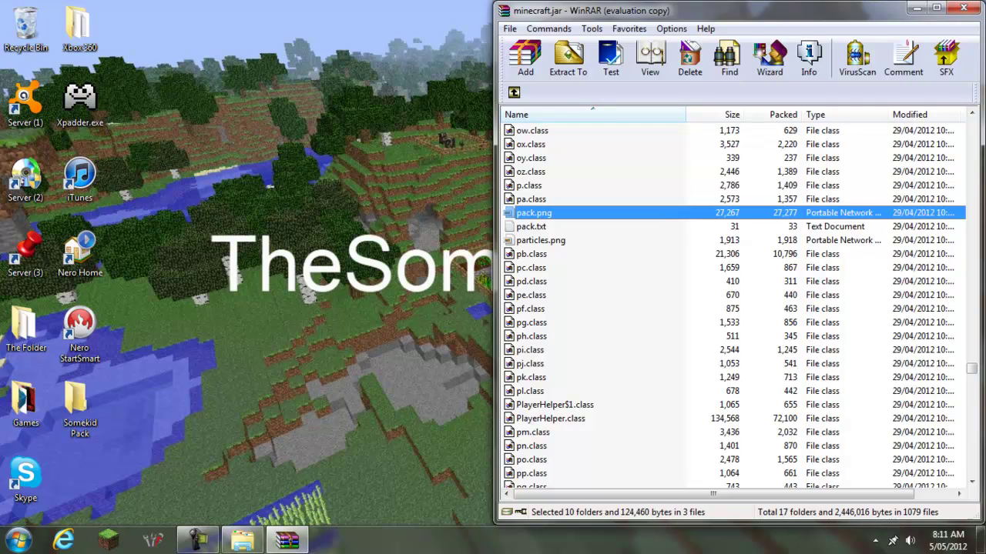
pyautogui.keyDown('ctrl'); pyautogui.click(531, 227); pyautogui.keyUp('ctrl')
pyautogui.keyDown('ctrl'); pyautogui.click(540, 240); pyautogui.keyUp('ctrl')
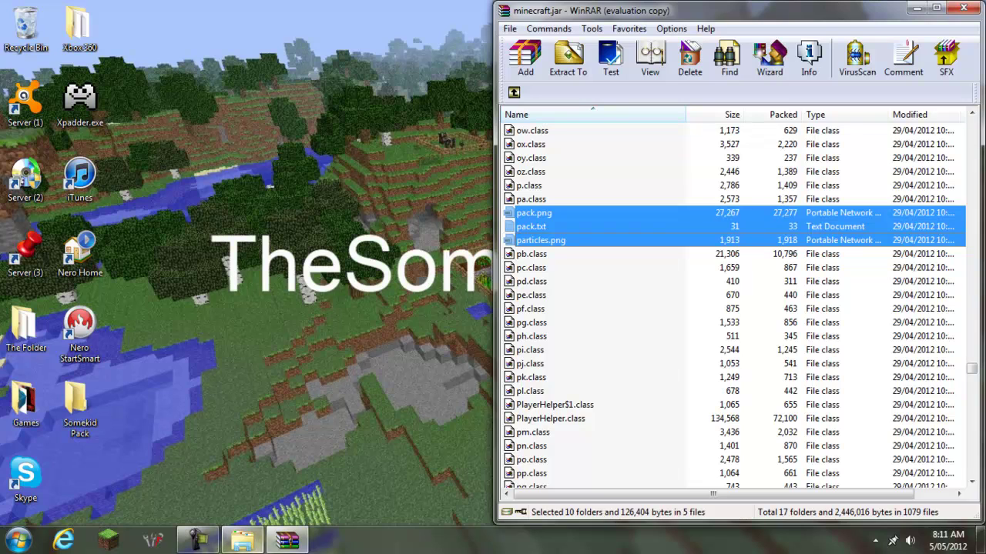
# Step: Copy the selected folders and files from minecraft.jar into the Somekid Pack folder and close the archive
pyautogui.click(242, 540)
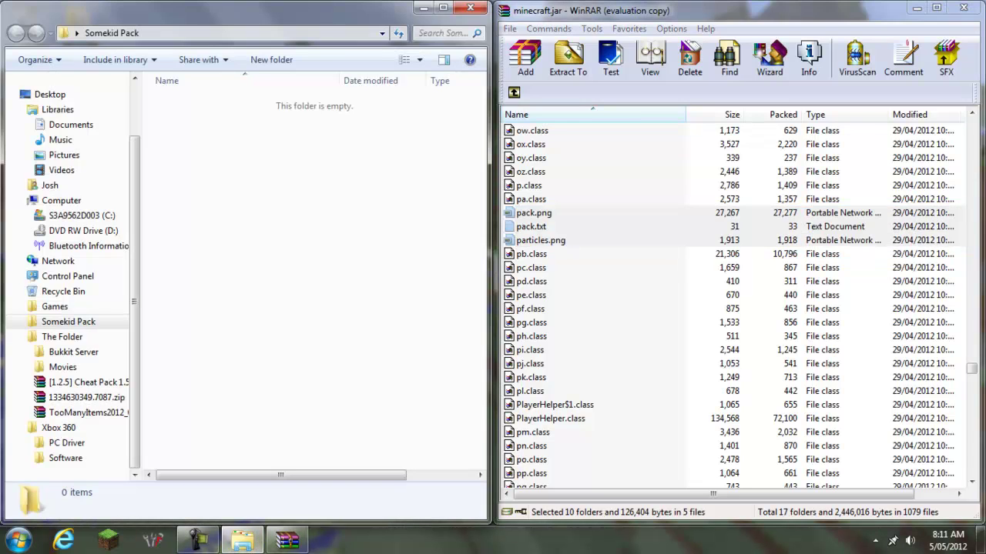
pyautogui.keyDown('ctrl'); pyautogui.click(530, 226); pyautogui.keyUp('ctrl')
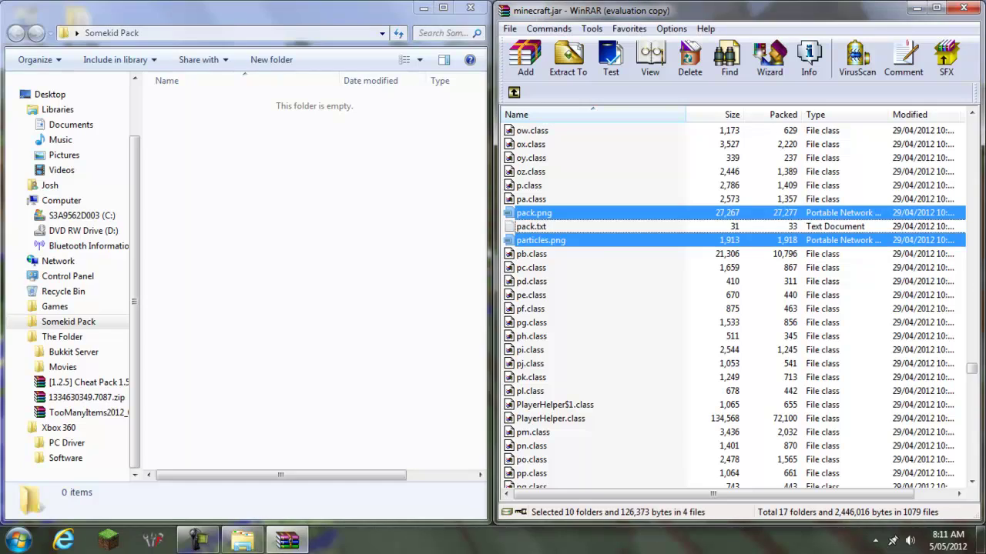
pyautogui.keyDown('ctrl'); pyautogui.click(531, 226); pyautogui.keyUp('ctrl')
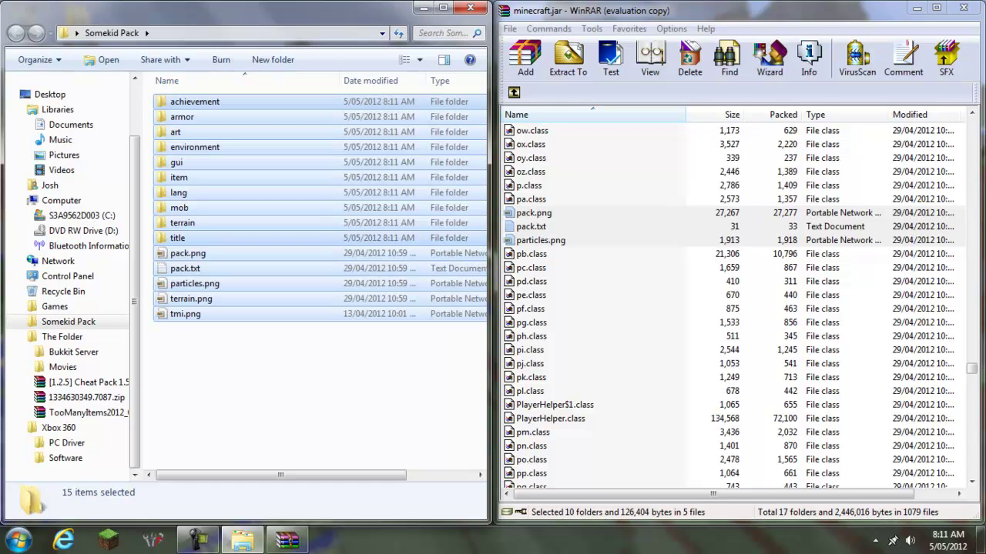
pyautogui.click(308, 385)
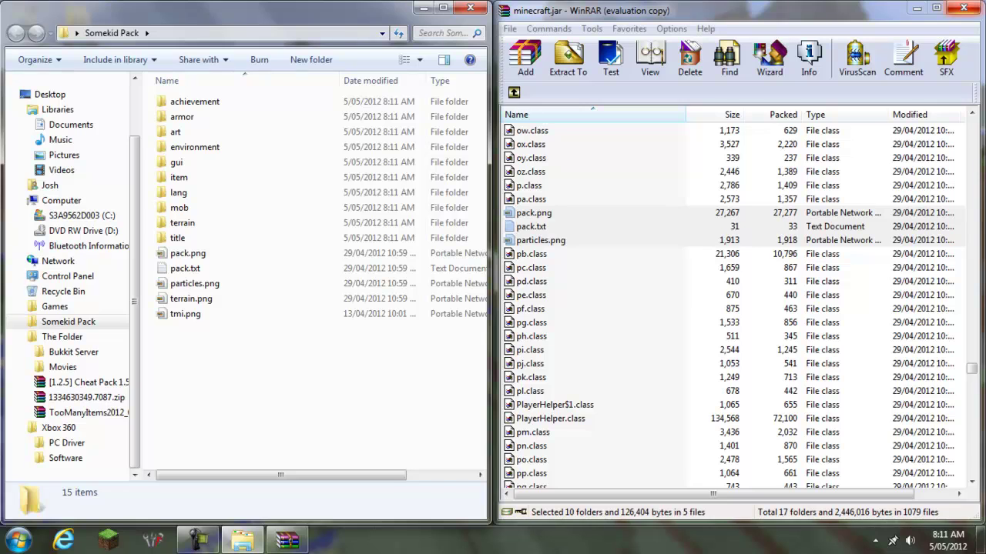
pyautogui.click(964, 8)
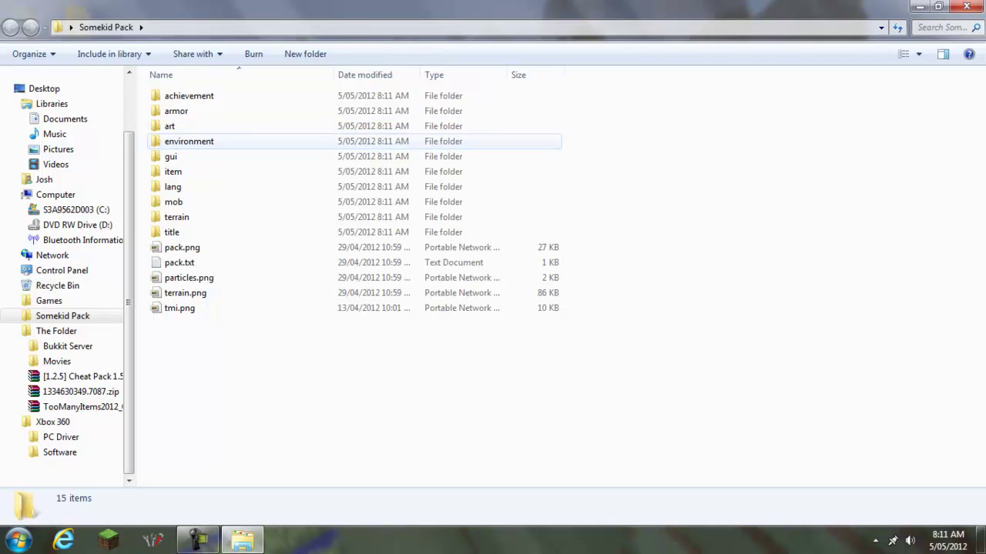
# Step: Look at the contents of the achievement and armor folders in Somekid Pack
pyautogui.doubleClick(189, 95)
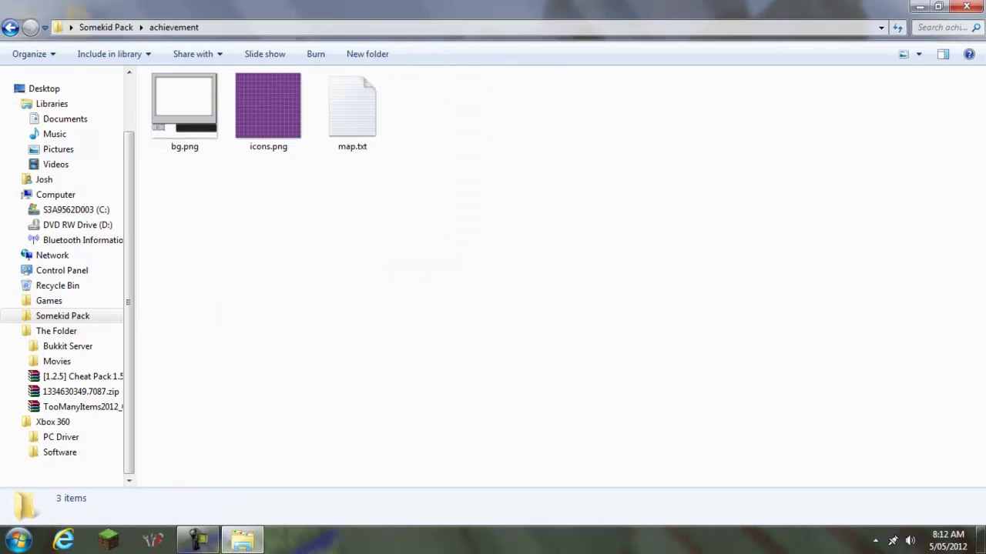
pyautogui.doubleClick(177, 111)
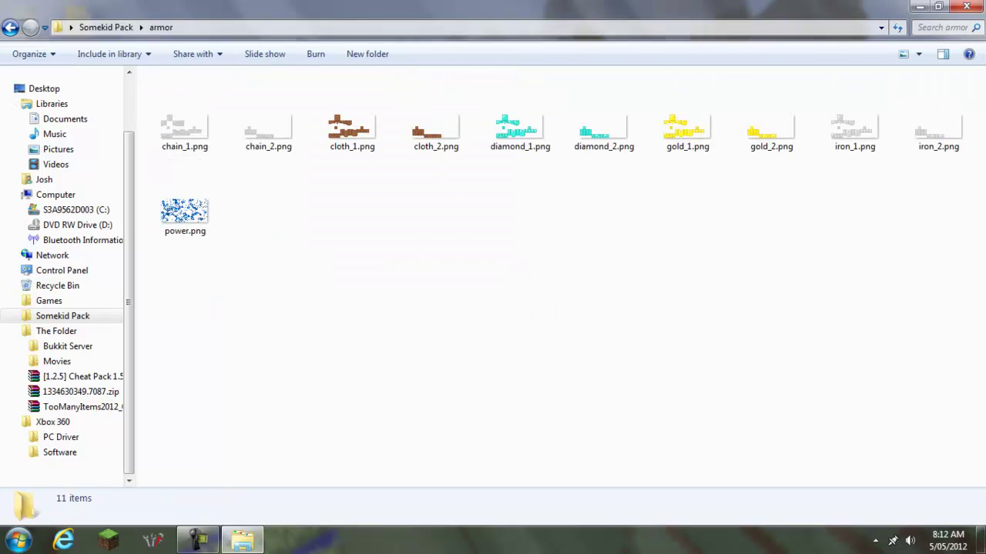
pyautogui.click(10, 26)
# Step: View the kz.png paintings image in the art folder, close the viewer and return to Somekid Pack
pyautogui.doubleClick(177, 125)
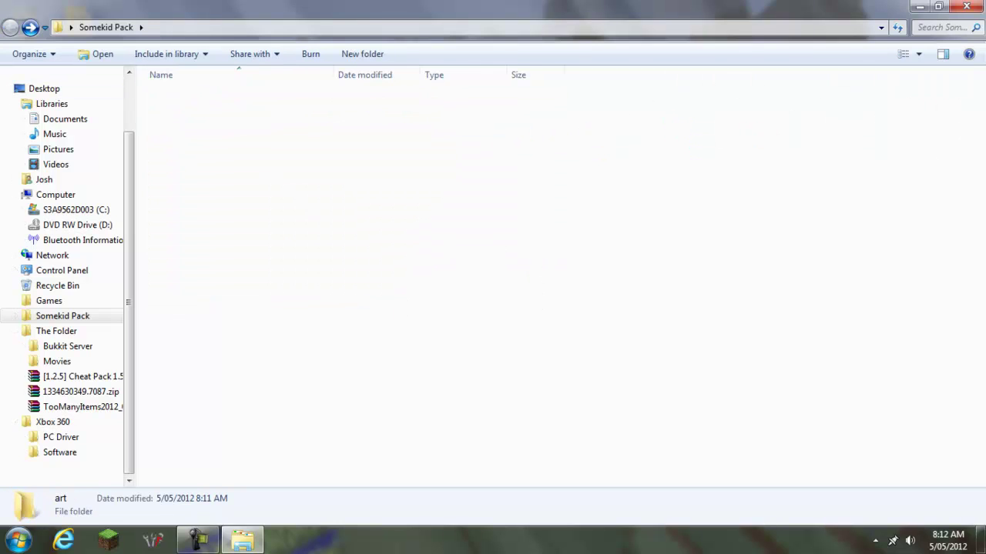
pyautogui.click(184, 112)
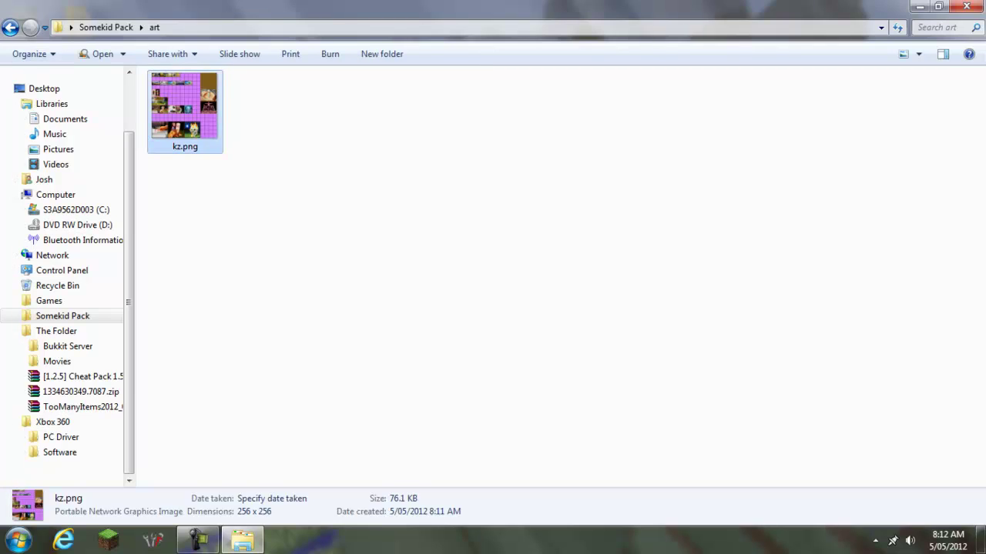
pyautogui.press('Return')
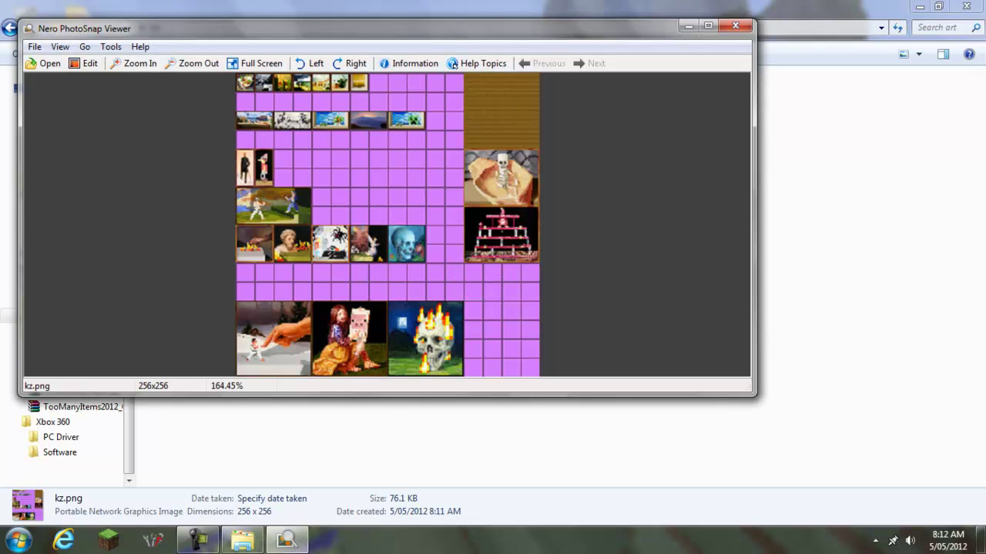
pyautogui.click(734, 26)
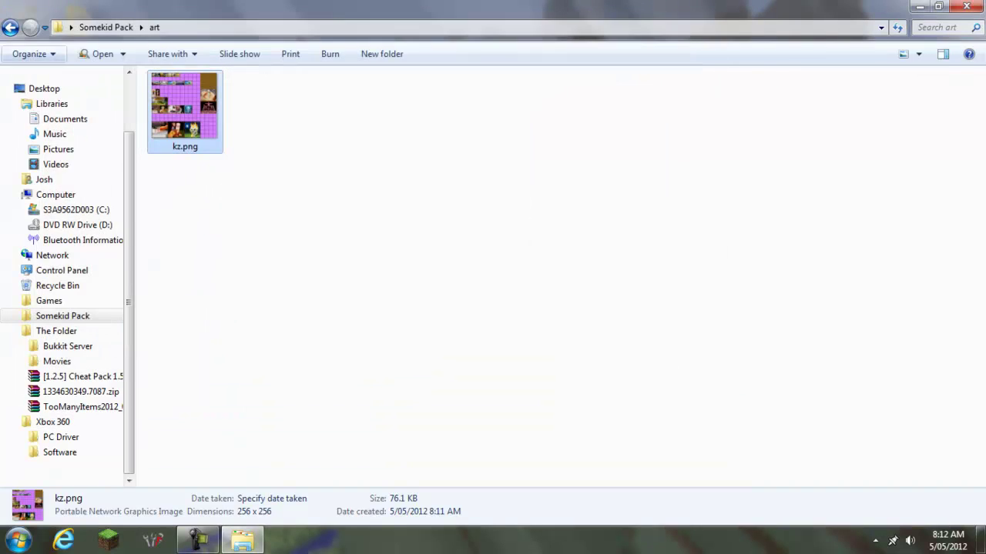
pyautogui.click(11, 27)
pyautogui.press('BackSpace')
# Step: Look at the contents of the environment folder and return to Somekid Pack
pyautogui.press('Down')
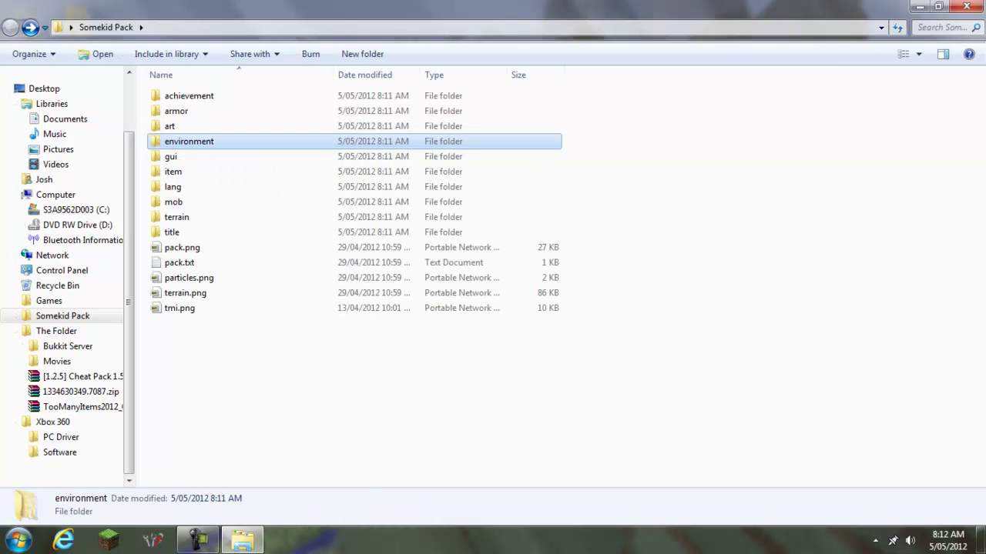
pyautogui.press('Return')
pyautogui.press('BackSpace')
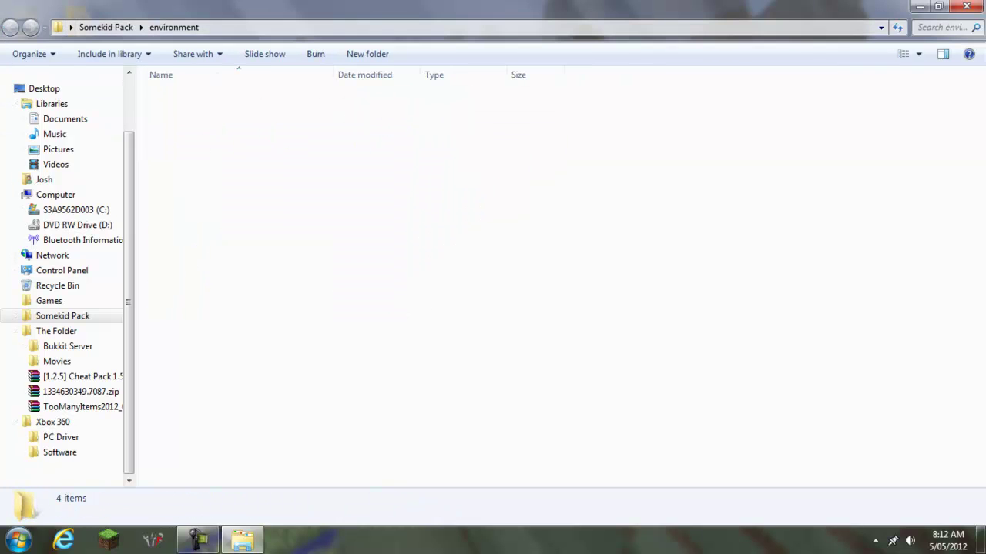
# Step: Review the interface images in the gui folder, including icons.png, inventory.png and items.png
pyautogui.press('Down')
pyautogui.press('Return')
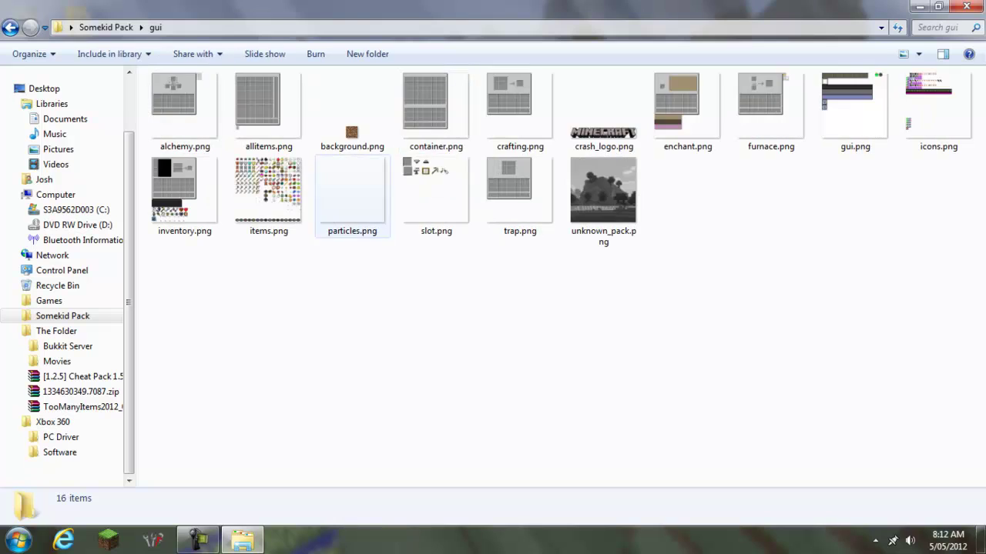
pyautogui.press('i')
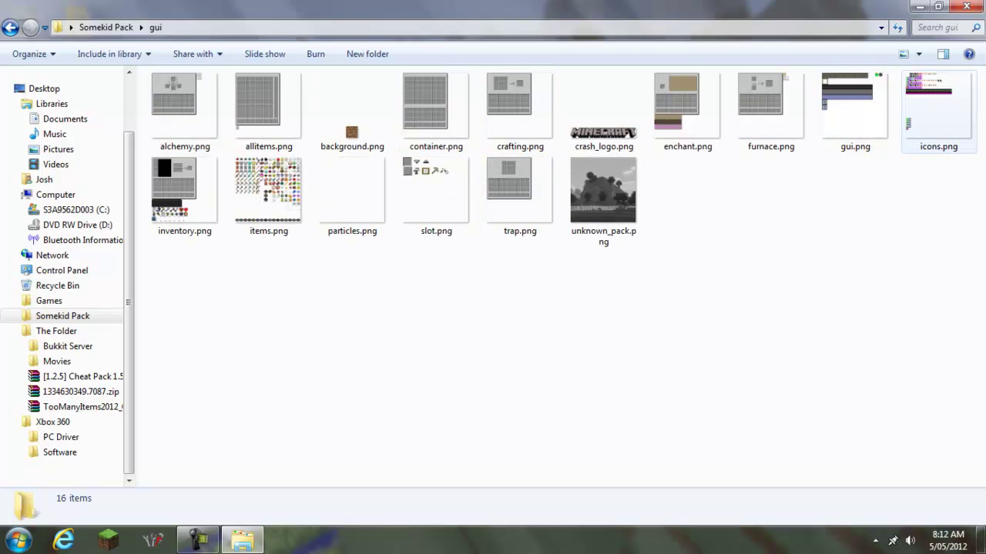
pyautogui.press('i')
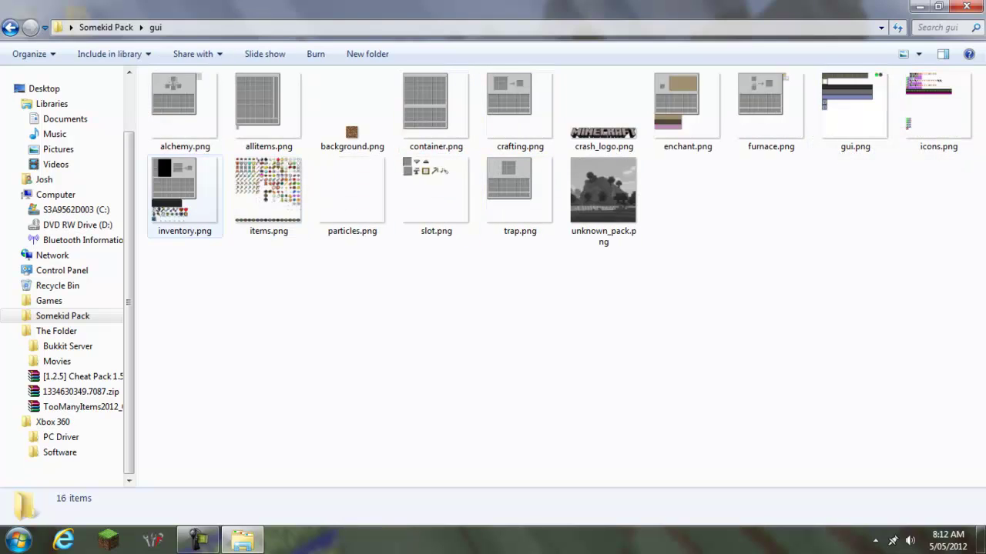
pyautogui.press('i')
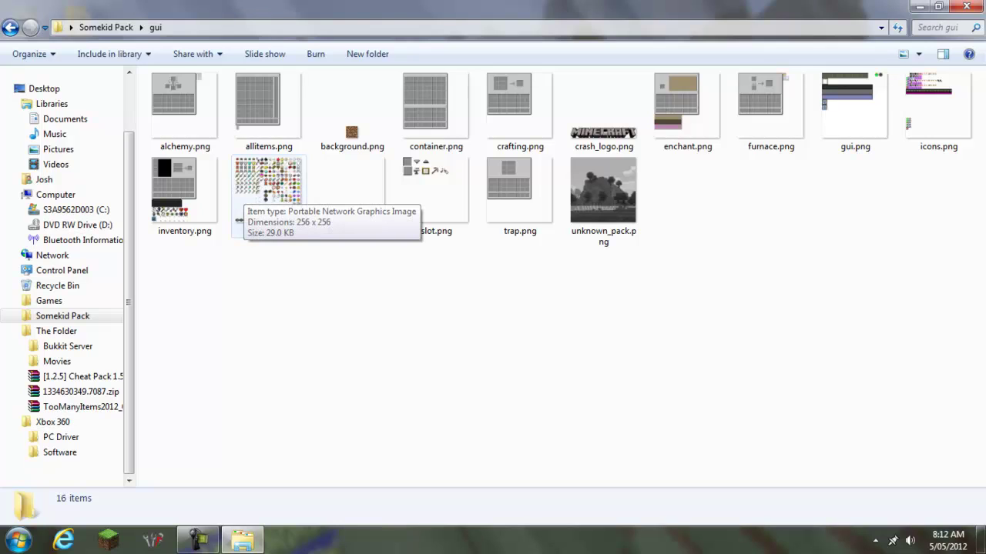
pyautogui.press('BackSpace')
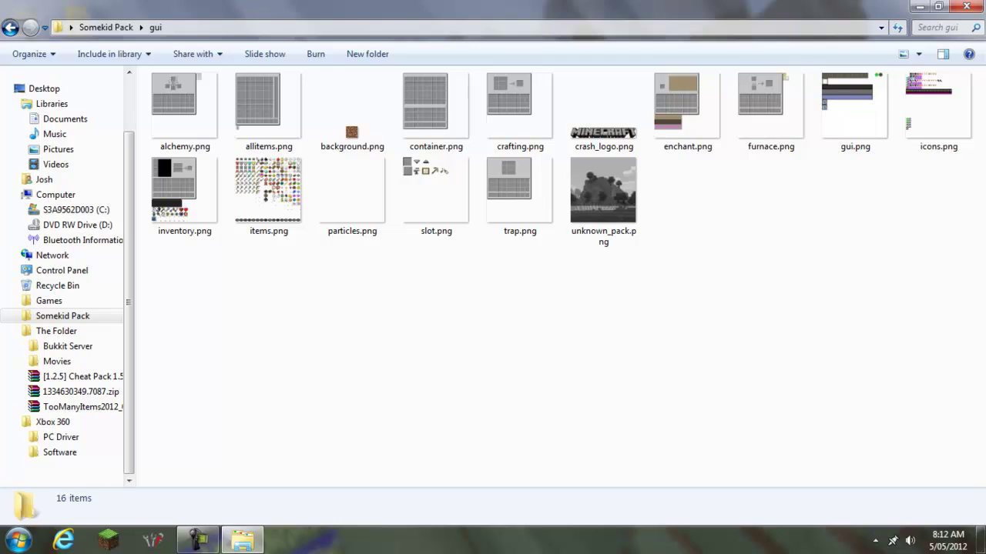
# Step: Look at the contents of the item and lang folders and return to Somekid Pack
pyautogui.press('i')
pyautogui.press('Return')
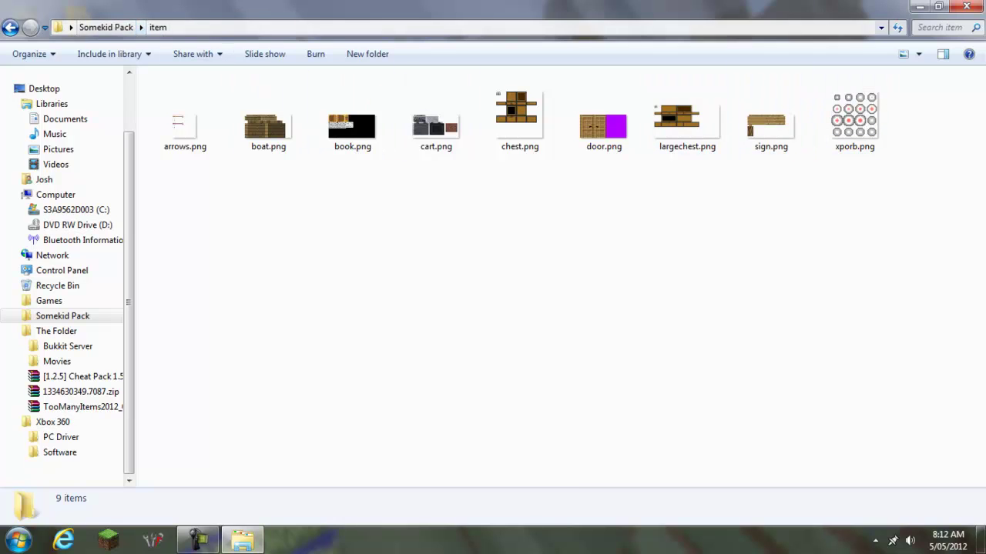
pyautogui.click(11, 28)
pyautogui.click(172, 187)
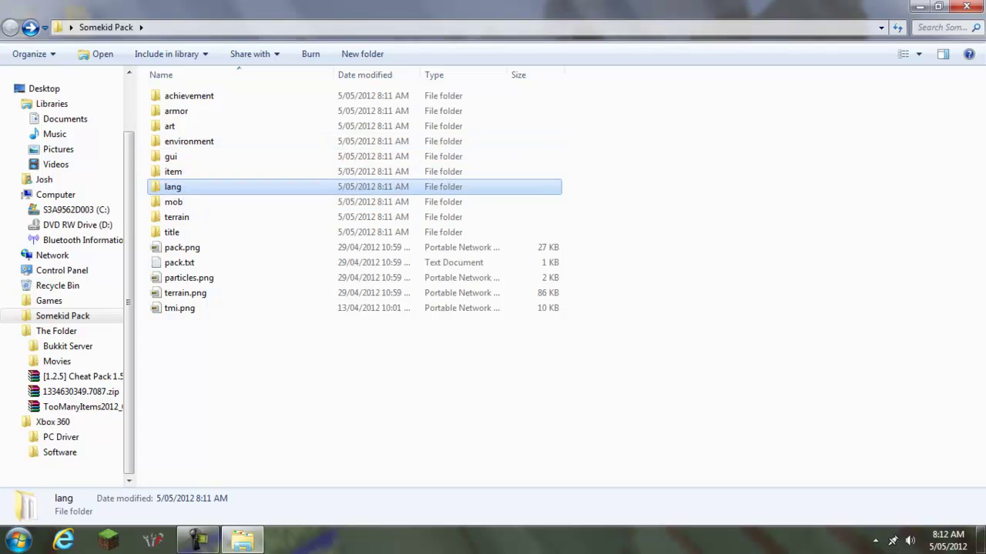
pyautogui.doubleClick(173, 187)
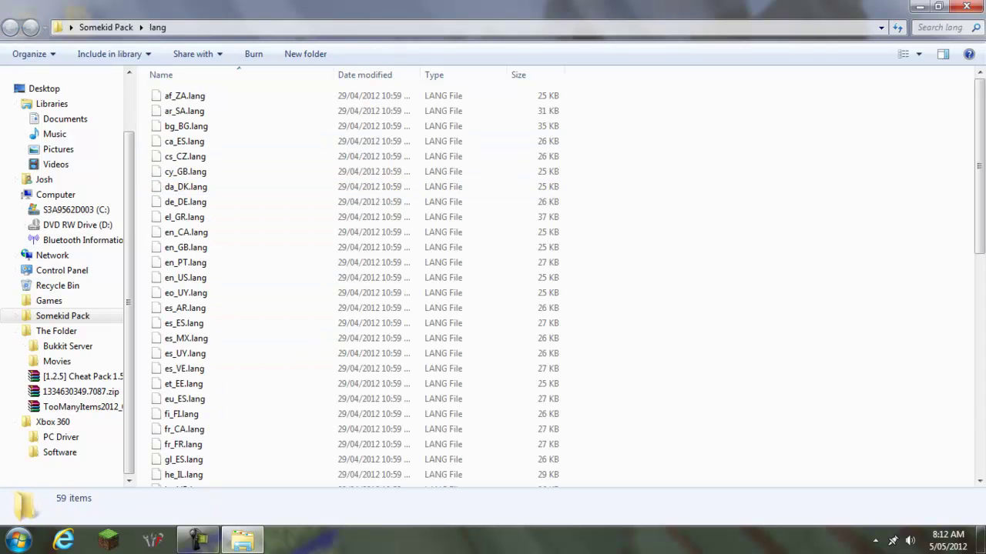
pyautogui.press('BackSpace')
# Step: View the creature textures in the mob folder and the images in the terrain folder
pyautogui.doubleClick(173, 201)
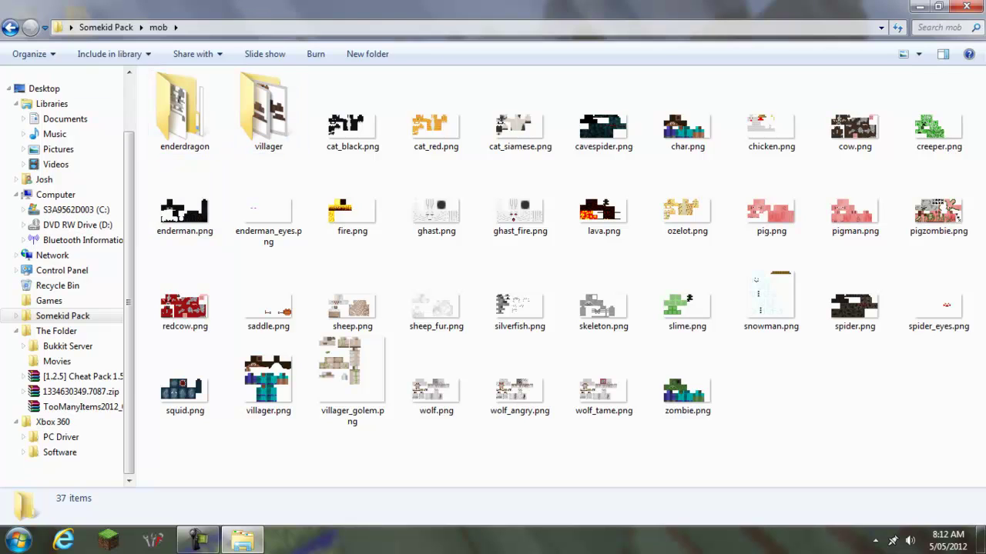
pyautogui.click(11, 28)
pyautogui.doubleClick(185, 217)
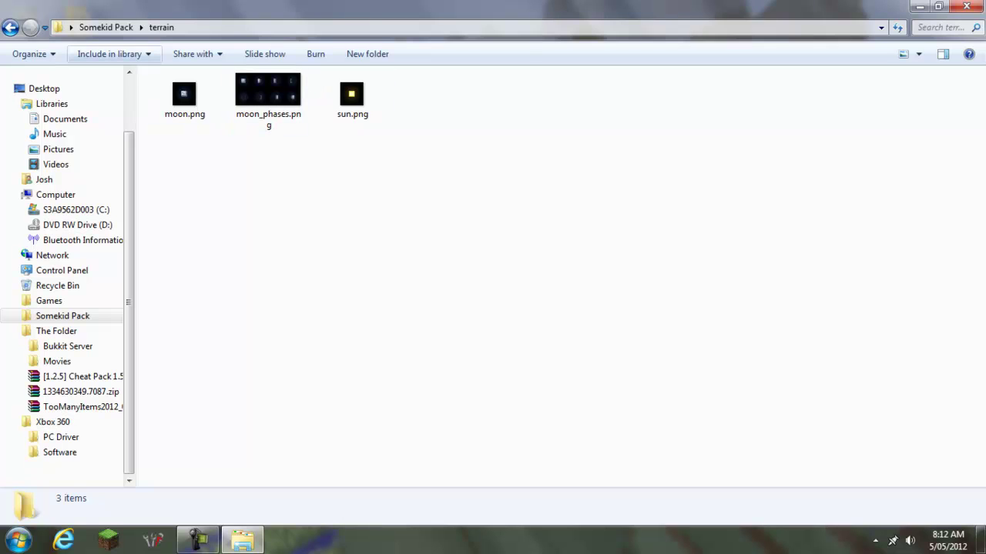
# Step: View black.png, mojang.png and mclogo.png in the title folder and return to Somekid Pack
pyautogui.press('BackSpace')
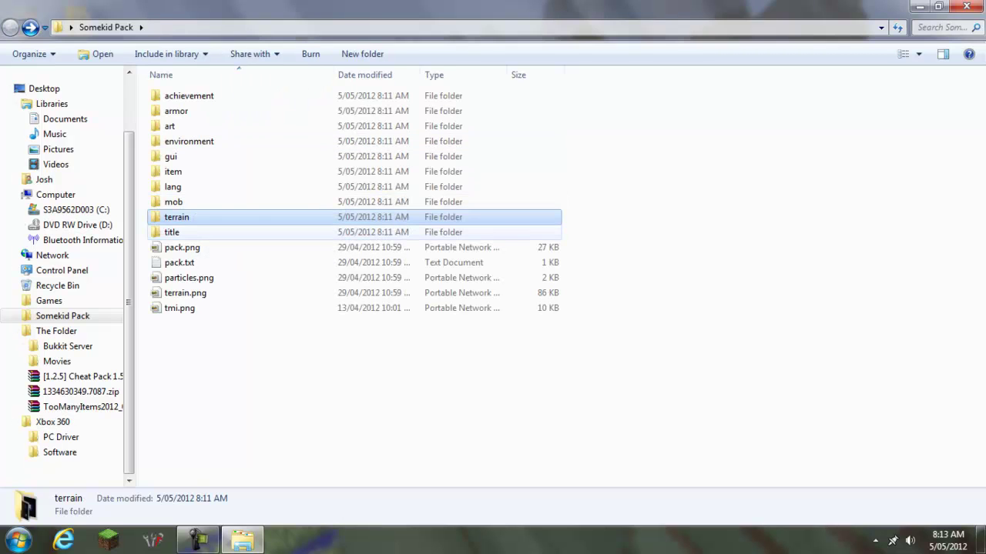
pyautogui.doubleClick(171, 231)
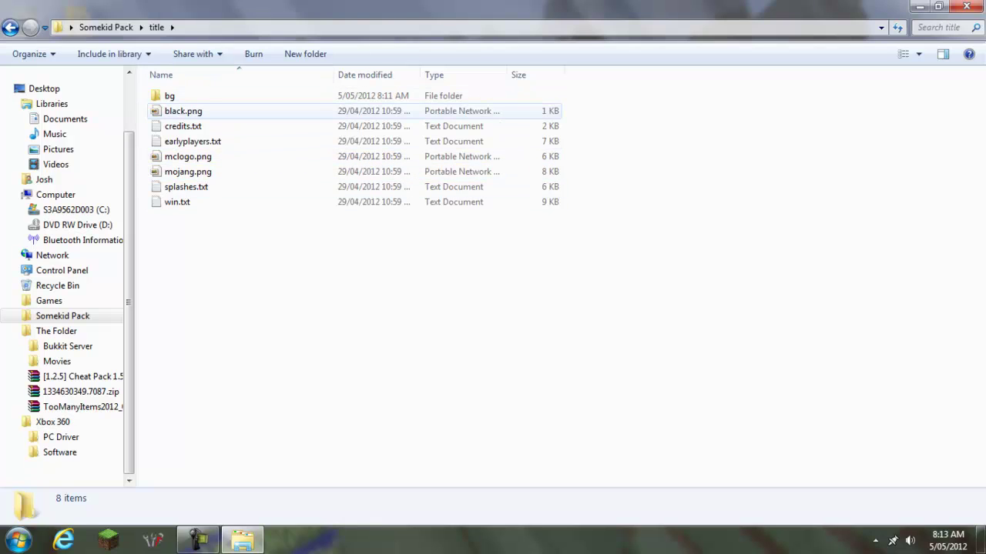
pyautogui.doubleClick(184, 111)
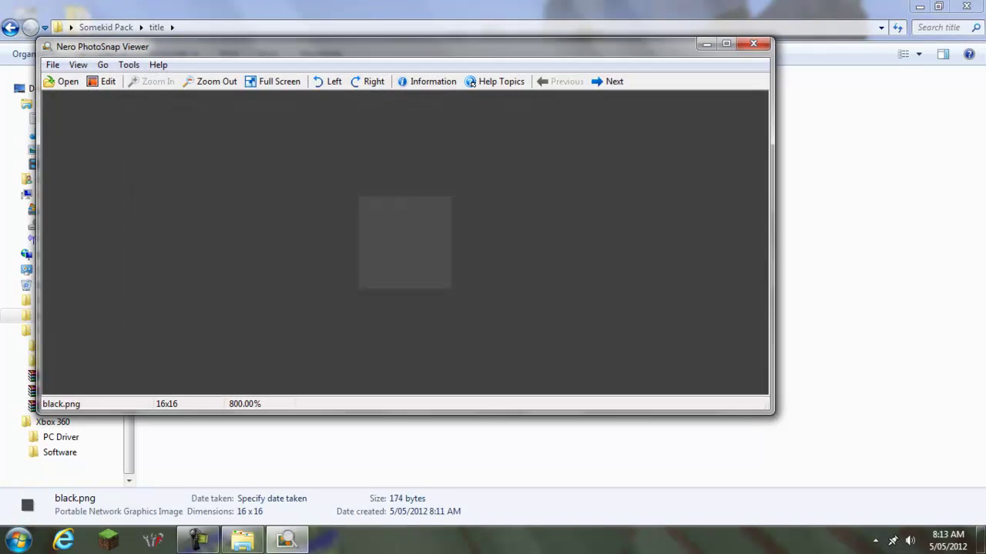
pyautogui.click(750, 41)
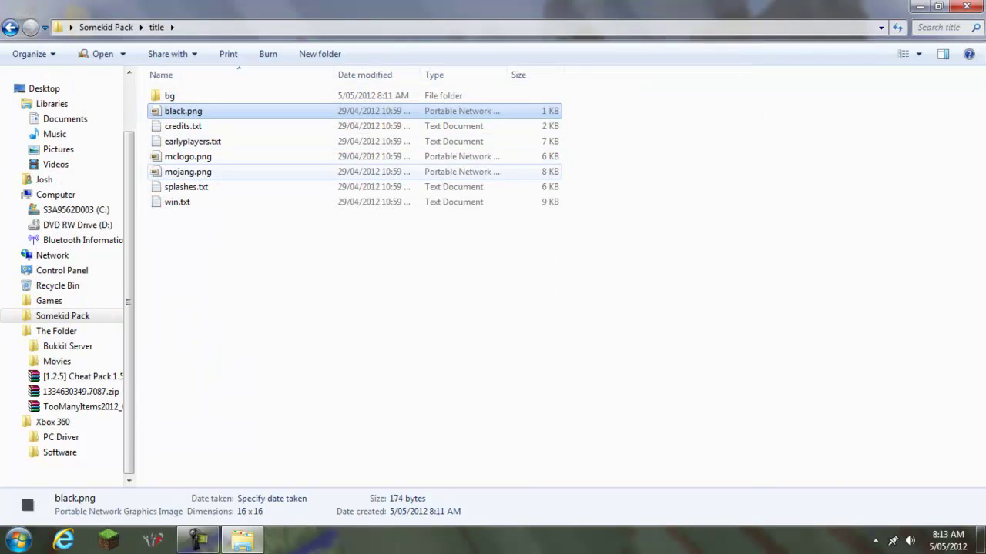
pyautogui.doubleClick(478, 172)
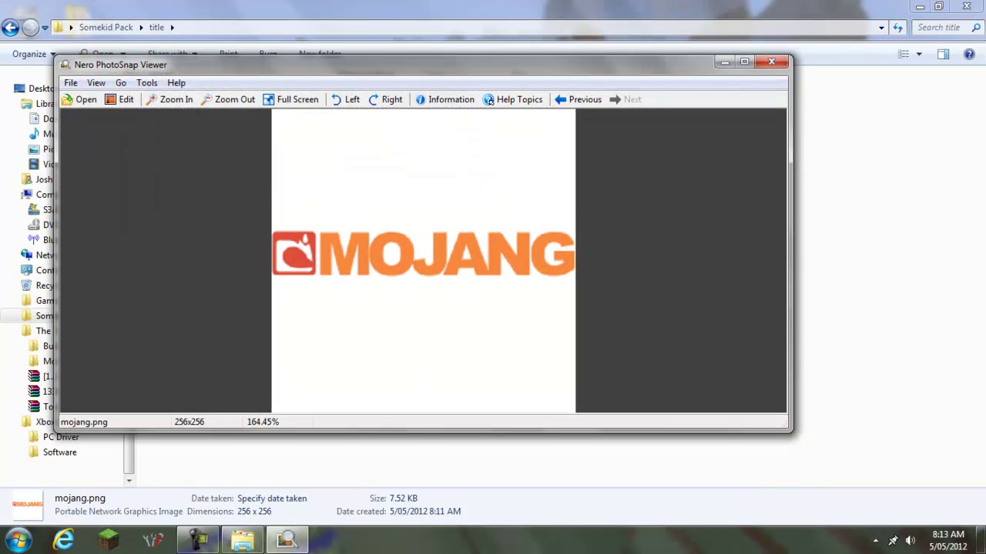
pyautogui.click(771, 62)
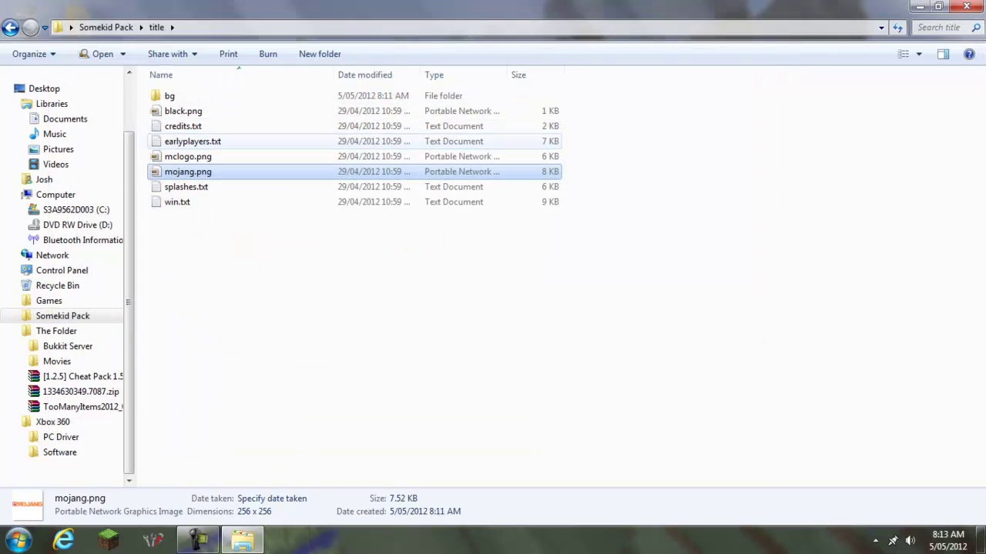
pyautogui.doubleClick(477, 156)
pyautogui.press('Return')
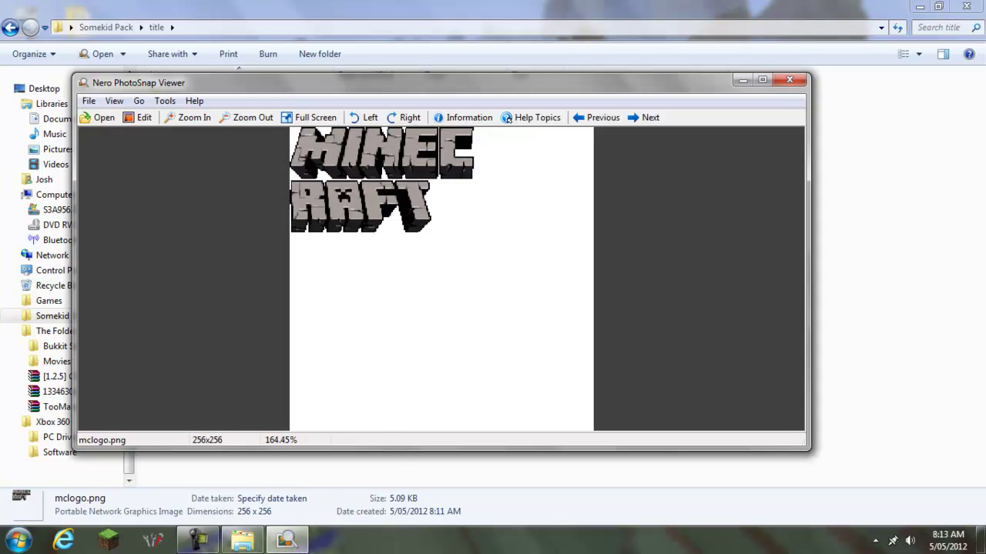
pyautogui.click(789, 80)
pyautogui.click(11, 27)
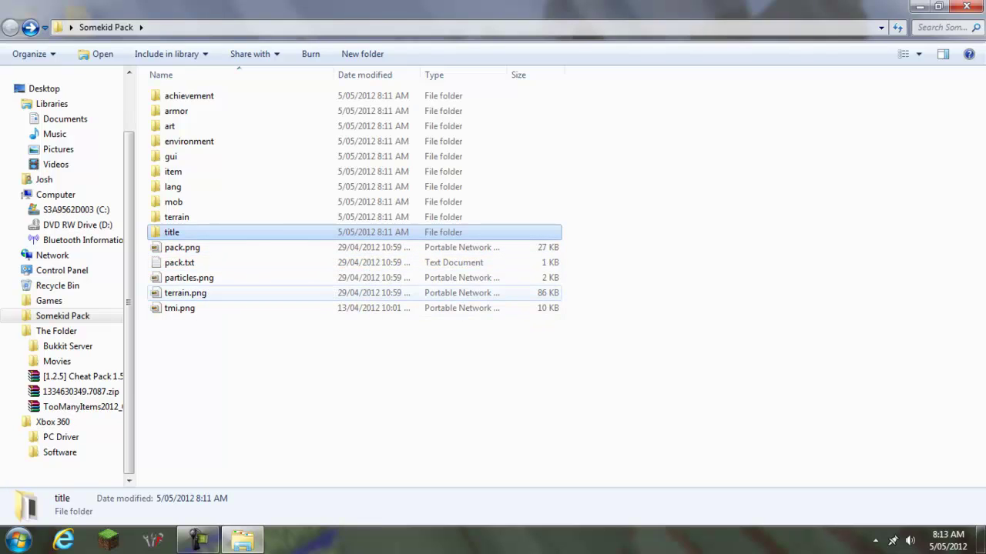
# Step: View the block texture sheet terrain.png in the image viewer and close it
pyautogui.click(185, 293)
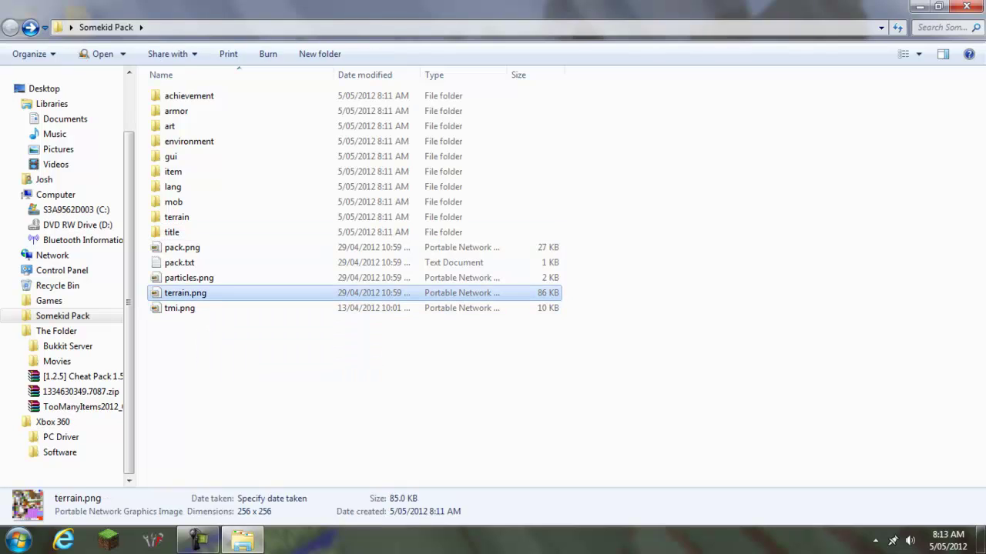
pyautogui.press('Return')
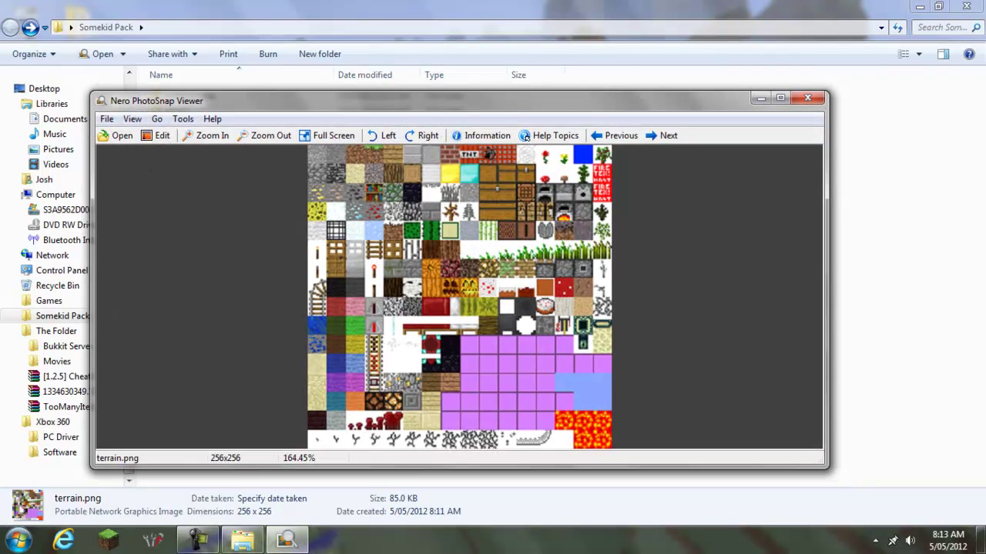
pyautogui.click(807, 97)
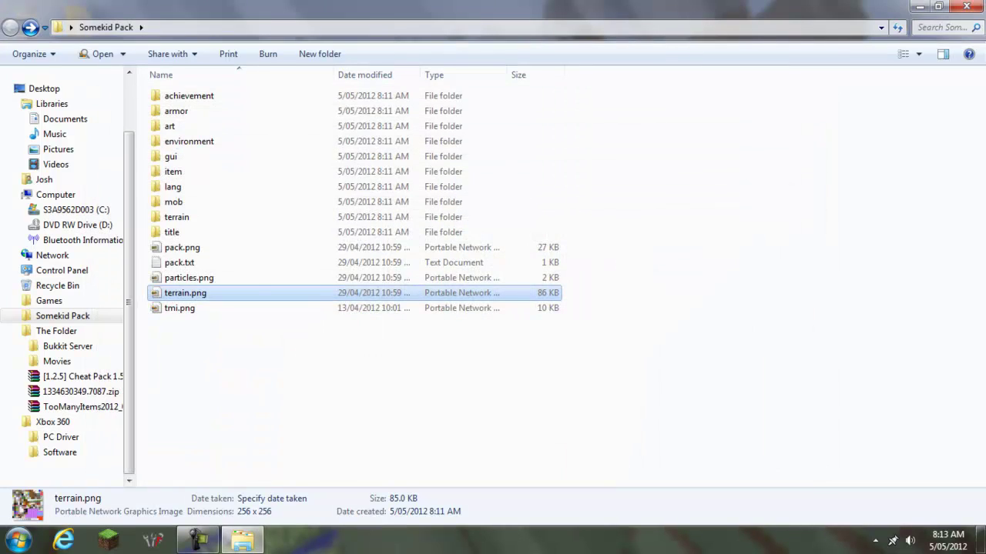
# Step: Open terrain.png from Somekid Pack in Paint.NET and move the Tools window clear of the other floating windows
pyautogui.rightClick(196, 292)
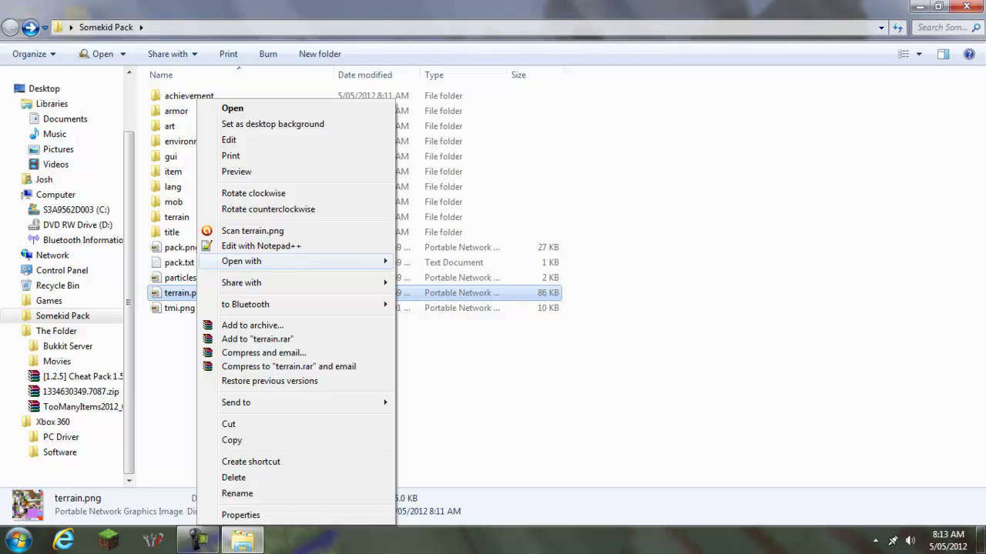
pyautogui.moveTo(308, 261)
pyautogui.click(435, 309)
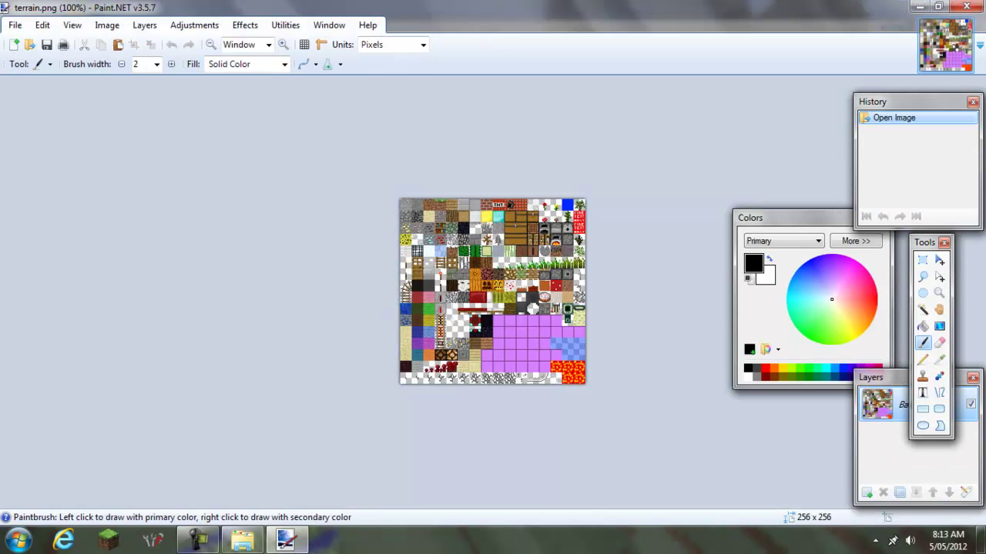
pyautogui.moveTo(924, 242); pyautogui.dragTo(18, 308)
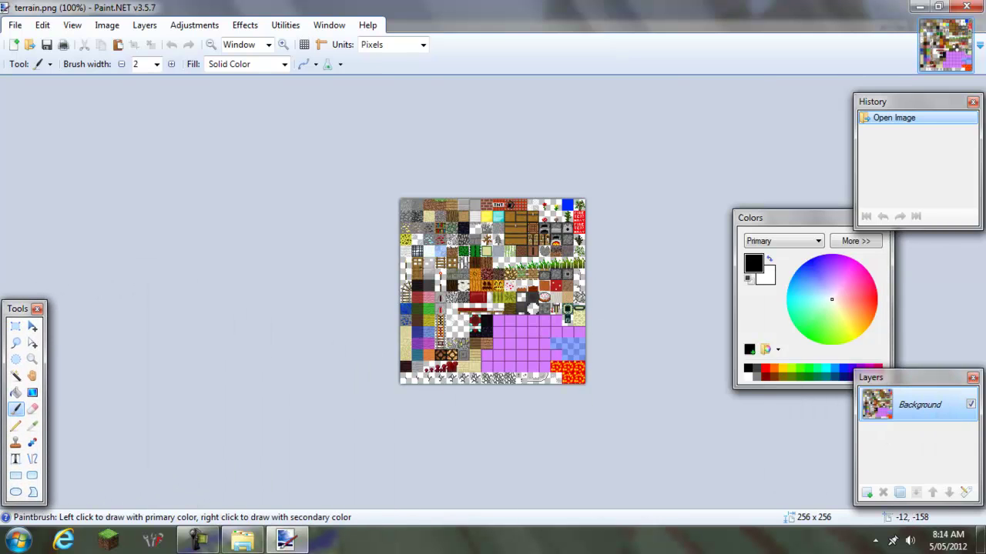
# Step: Examine the block textures in terrain.png at 600% magnification, including the ores, chests and TNT
pyautogui.click(284, 45)
pyautogui.click(283, 45)
pyautogui.click(284, 44)
pyautogui.click(283, 45)
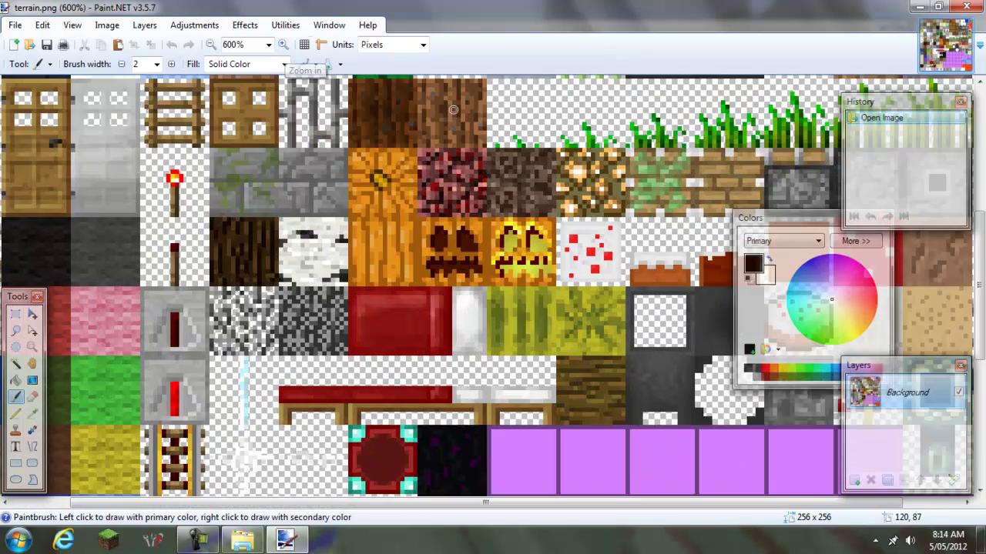
pyautogui.scroll(2, 971, 330)
pyautogui.scroll(5, 493, 286)
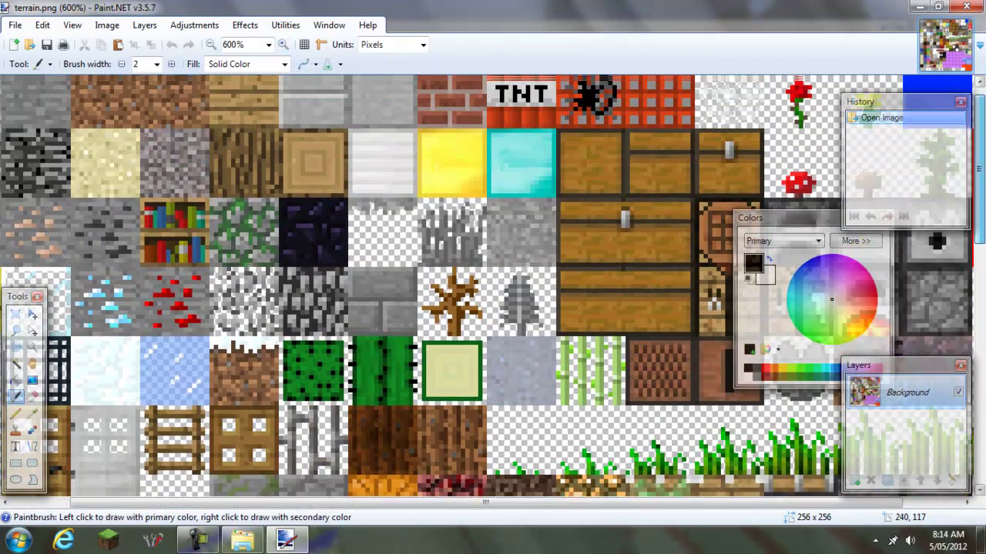
pyautogui.moveTo(653, 502); pyautogui.dragTo(587, 502)
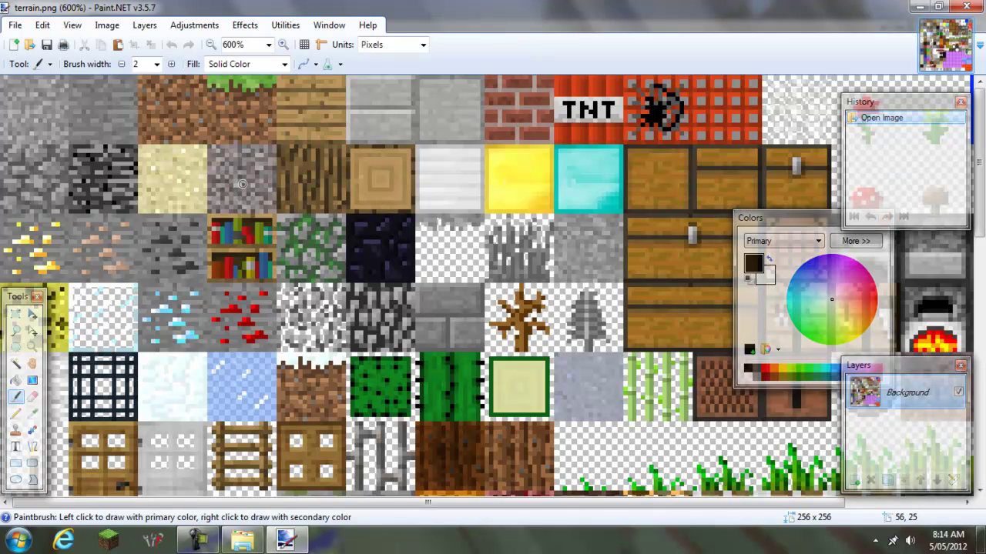
# Step: Sample a grey from the smooth stone tile in terrain.png with the Color Picker as the primary colour
pyautogui.click(748, 279)
pyautogui.click(283, 44)
pyautogui.click(283, 44)
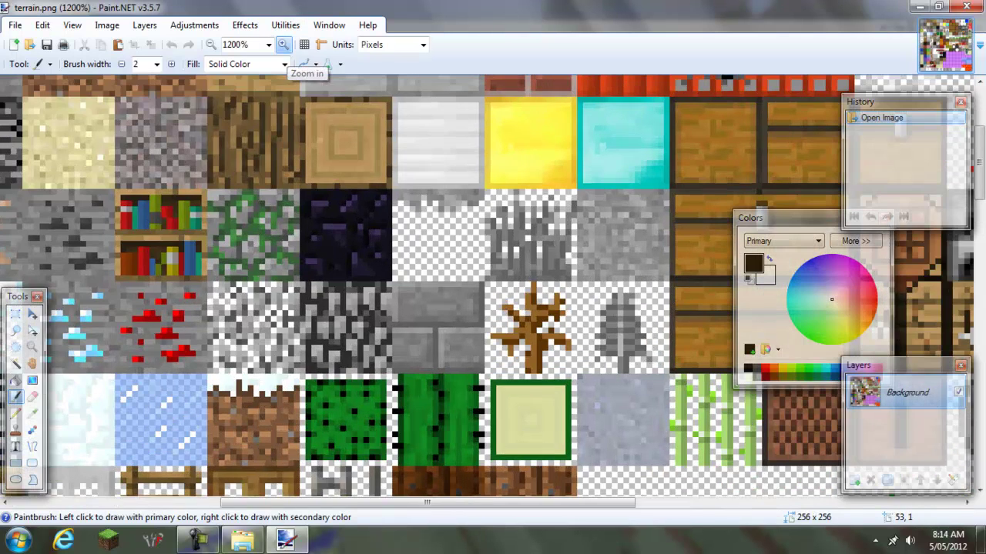
pyautogui.click(283, 44)
pyautogui.click(283, 44)
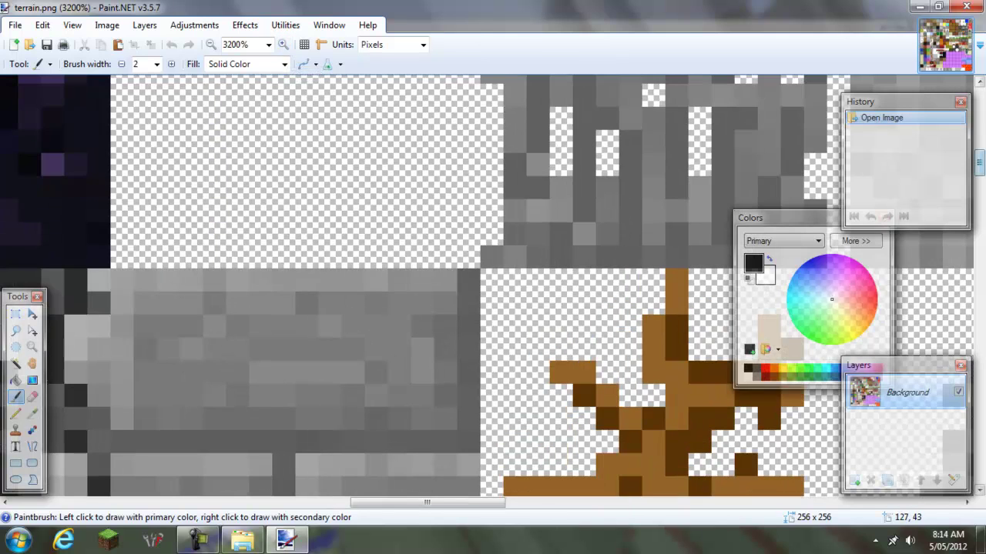
pyautogui.moveTo(978, 163); pyautogui.dragTo(978, 101)
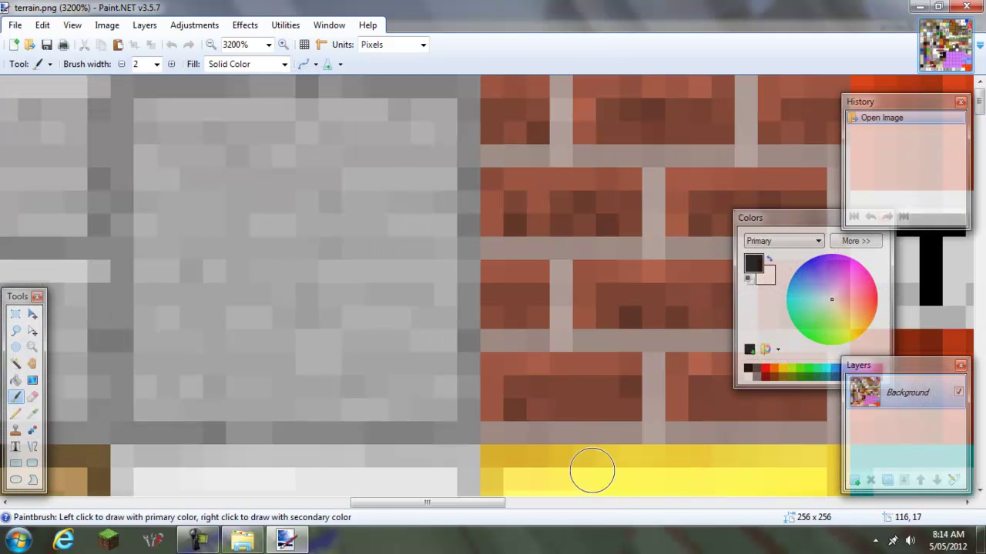
pyautogui.hscroll(-10, 179, 465)
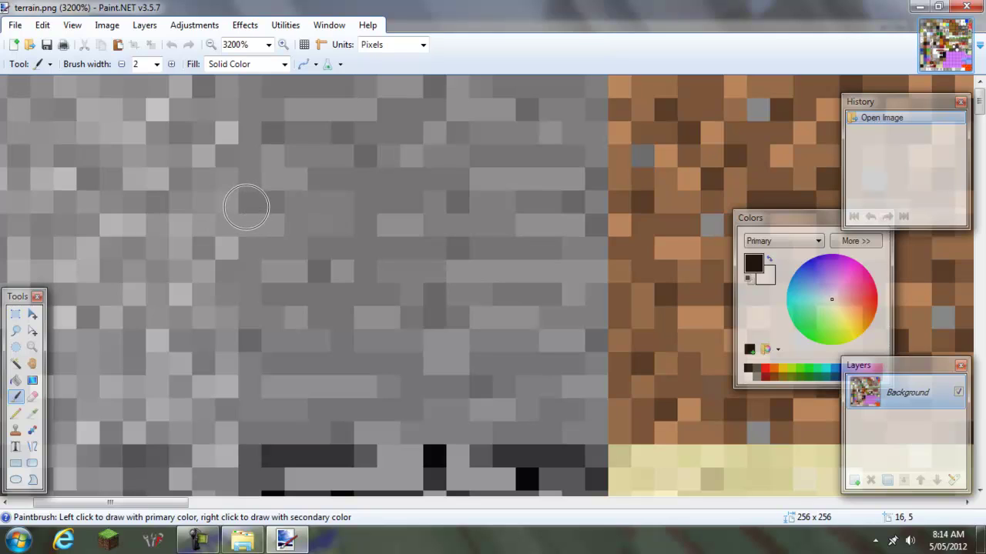
pyautogui.click(748, 368)
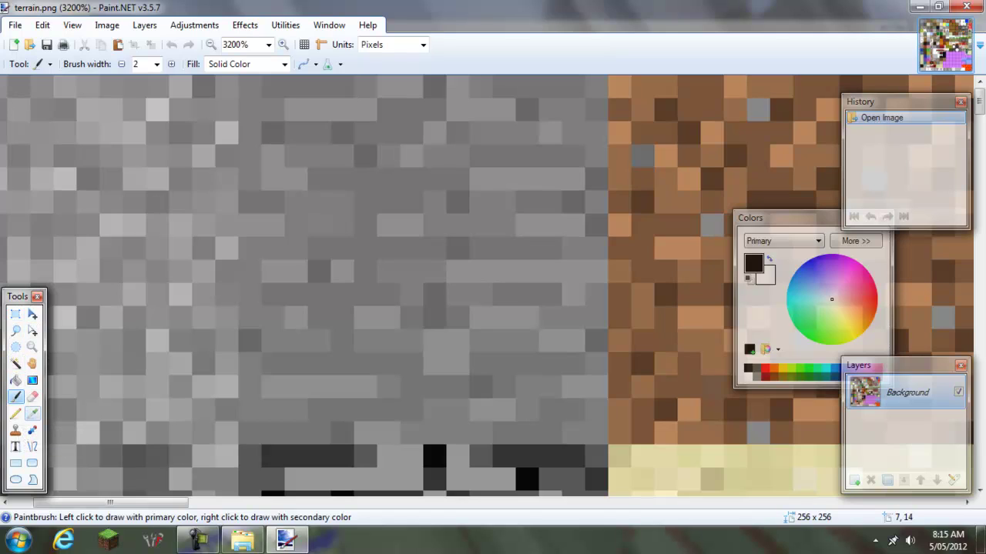
pyautogui.click(32, 413)
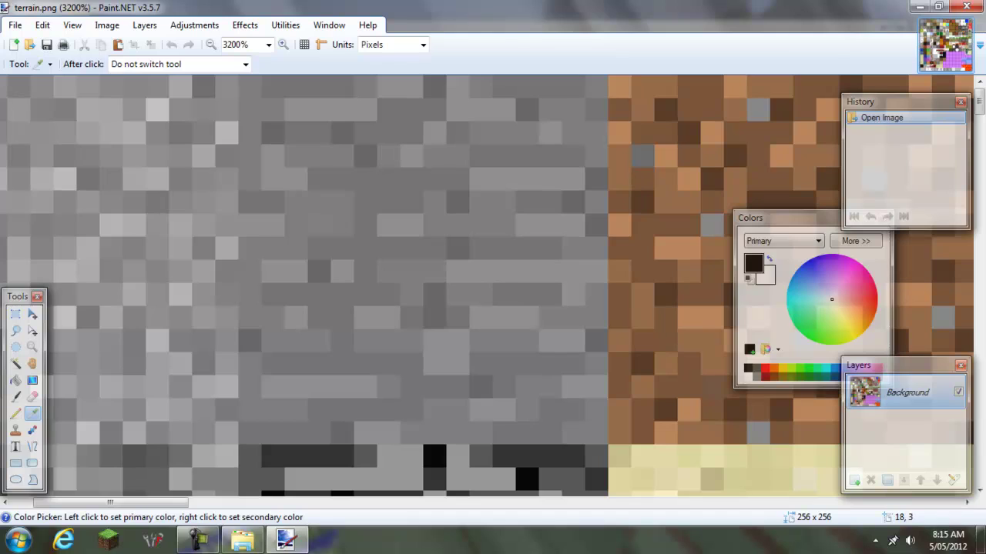
pyautogui.click(319, 135)
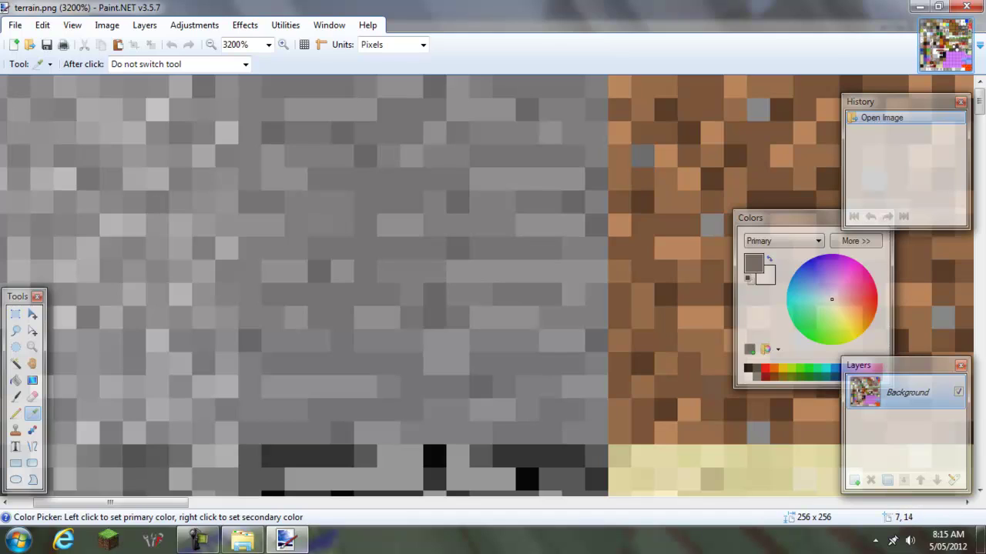
# Step: Paint over the smooth stone tile with the sampled grey using the Pencil, covering its edges and interior
pyautogui.press('p')
pyautogui.click(250, 86)
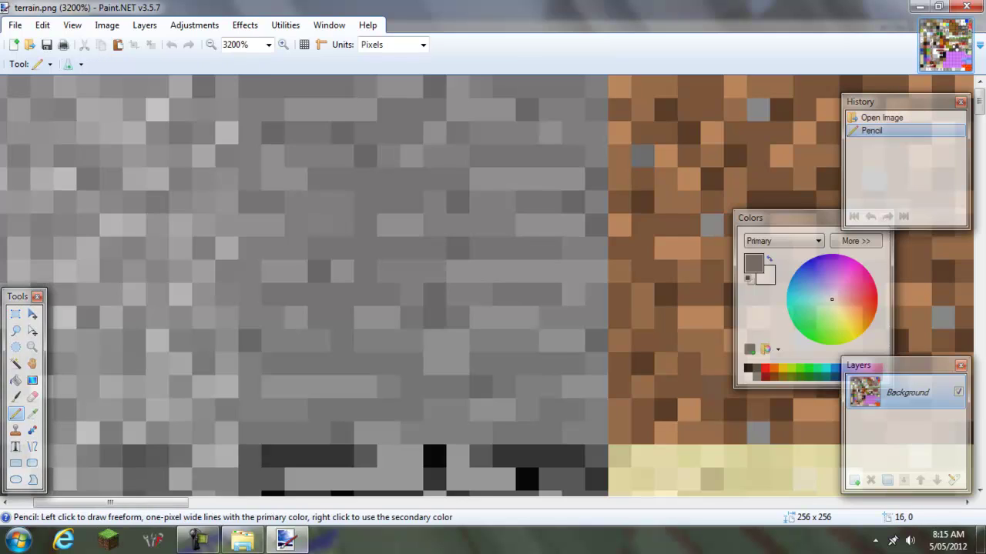
pyautogui.moveTo(365, 87); pyautogui.dragTo(597, 86)
pyautogui.moveTo(597, 86)
pyautogui.mouseDown()
pyautogui.moveTo(597, 434)
pyautogui.moveTo(573, 411)
pyautogui.moveTo(574, 158)
pyautogui.moveTo(527, 110)
pyautogui.moveTo(251, 110)
pyautogui.moveTo(251, 387)
pyautogui.moveTo(273, 411)
pyautogui.moveTo(320, 410)
pyautogui.mouseUp()
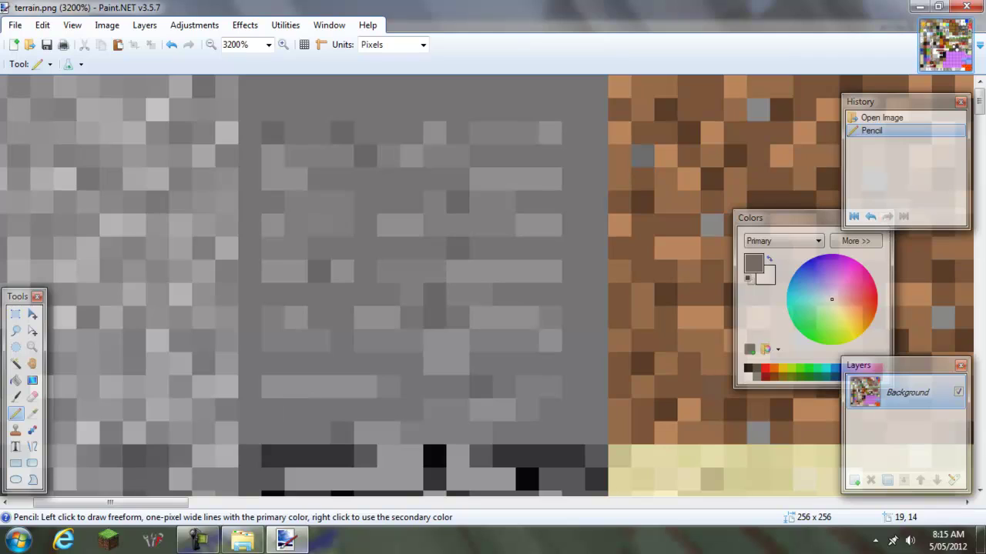
pyautogui.moveTo(388, 410)
pyautogui.mouseDown()
pyautogui.moveTo(527, 411)
pyautogui.moveTo(458, 388)
pyautogui.moveTo(273, 388)
pyautogui.moveTo(389, 342)
pyautogui.moveTo(527, 341)
pyautogui.moveTo(527, 295)
pyautogui.moveTo(550, 271)
pyautogui.moveTo(551, 134)
pyautogui.moveTo(297, 110)
pyautogui.moveTo(273, 226)
pyautogui.moveTo(296, 341)
pyautogui.moveTo(297, 156)
pyautogui.moveTo(481, 156)
pyautogui.moveTo(505, 179)
pyautogui.moveTo(366, 179)
pyautogui.moveTo(320, 226)
pyautogui.moveTo(366, 179)
pyautogui.moveTo(435, 226)
pyautogui.moveTo(481, 202)
pyautogui.moveTo(505, 226)
pyautogui.moveTo(528, 225)
pyautogui.moveTo(410, 272)
pyautogui.moveTo(411, 295)
pyautogui.moveTo(482, 295)
pyautogui.moveTo(527, 318)
pyautogui.moveTo(481, 318)
pyautogui.mouseUp()
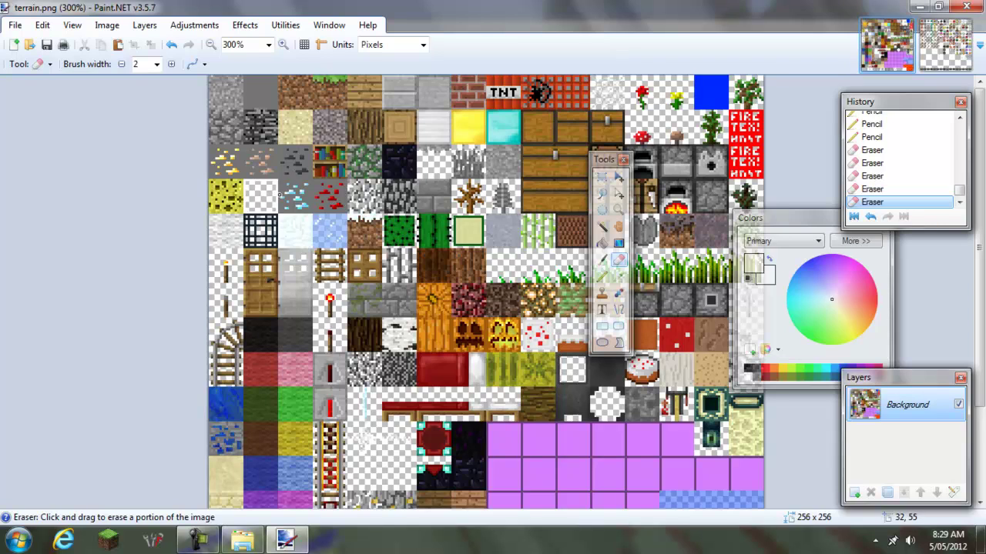
# Step: Switch to the items.png image and look through its item textures
pyautogui.click(945, 44)
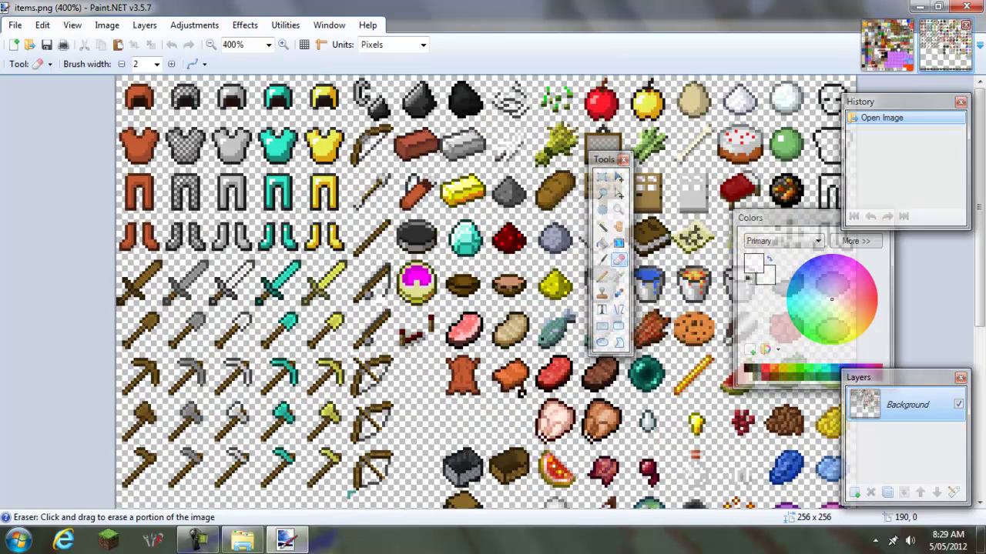
pyautogui.scroll(-3, 443, 168)
pyautogui.scroll(3, 435, 170)
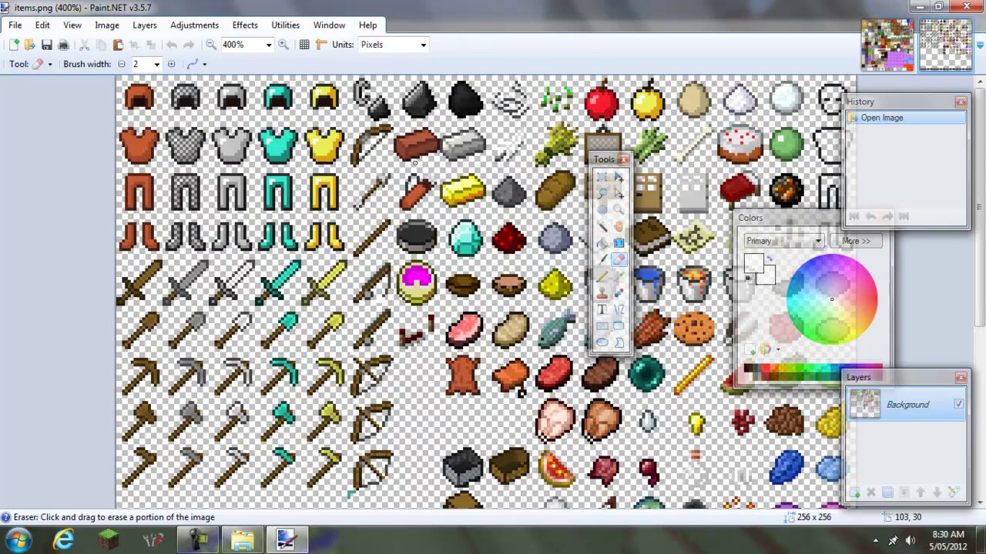
pyautogui.scroll(-1, 406, 151)
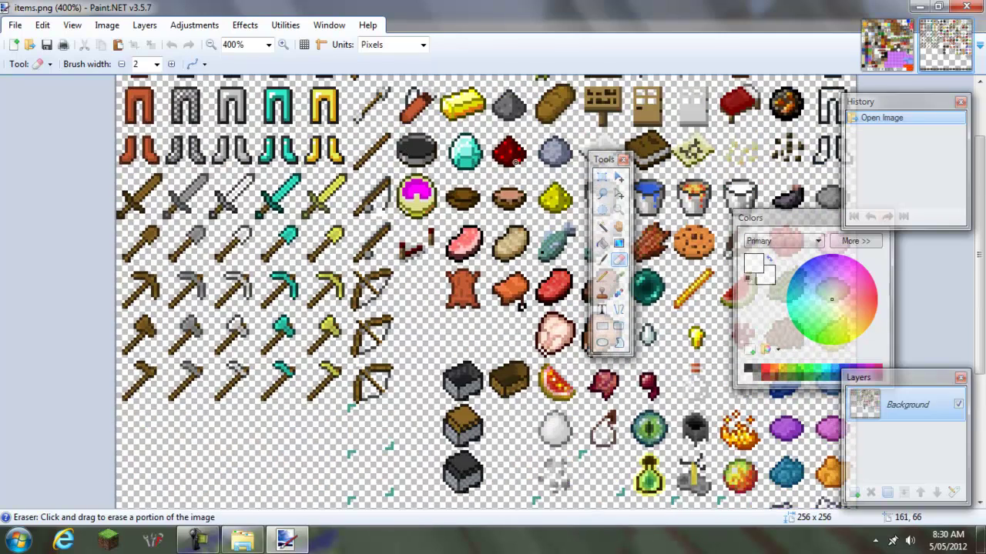
# Step: Paint red pixels along both edges of the gold sword's blade in items.png using the Pencil with red as the primary colour
pyautogui.click(765, 368)
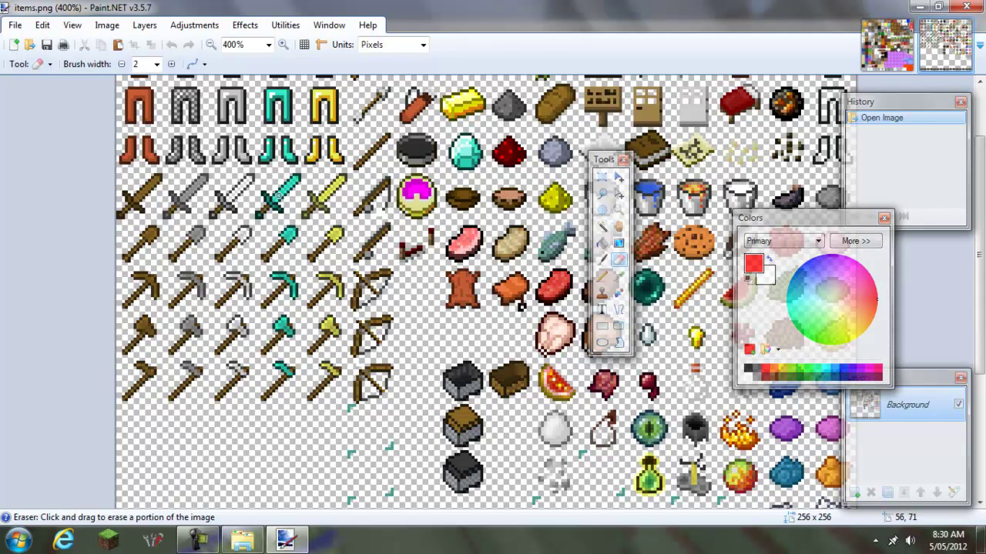
pyautogui.click(283, 44)
pyautogui.click(284, 44)
pyautogui.click(283, 43)
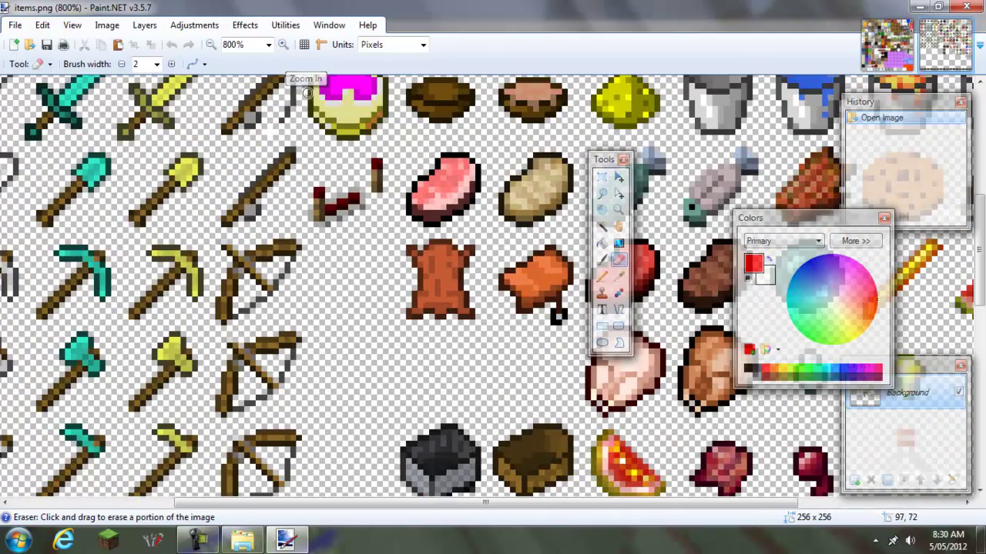
pyautogui.hscroll(-5, 663, 480)
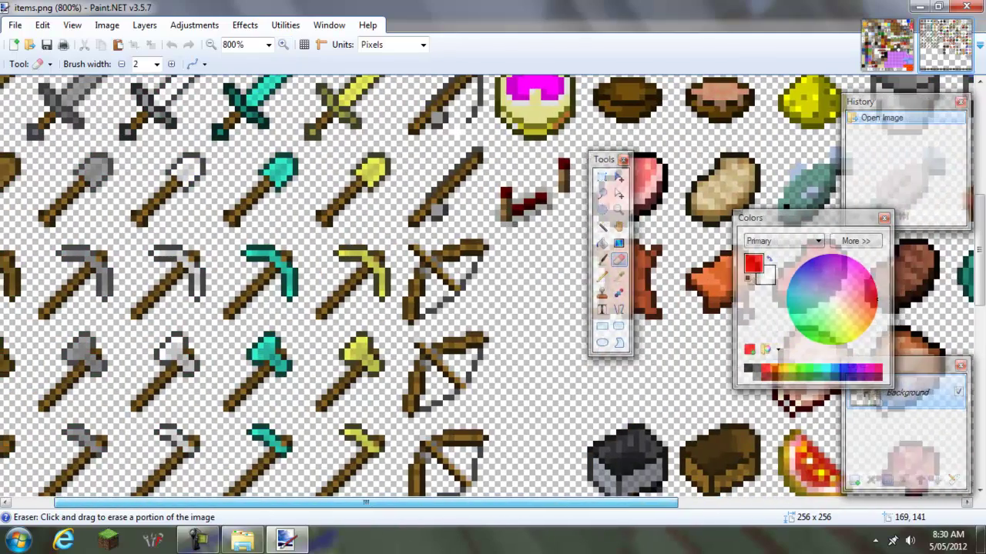
pyautogui.scroll(3, 430, 235)
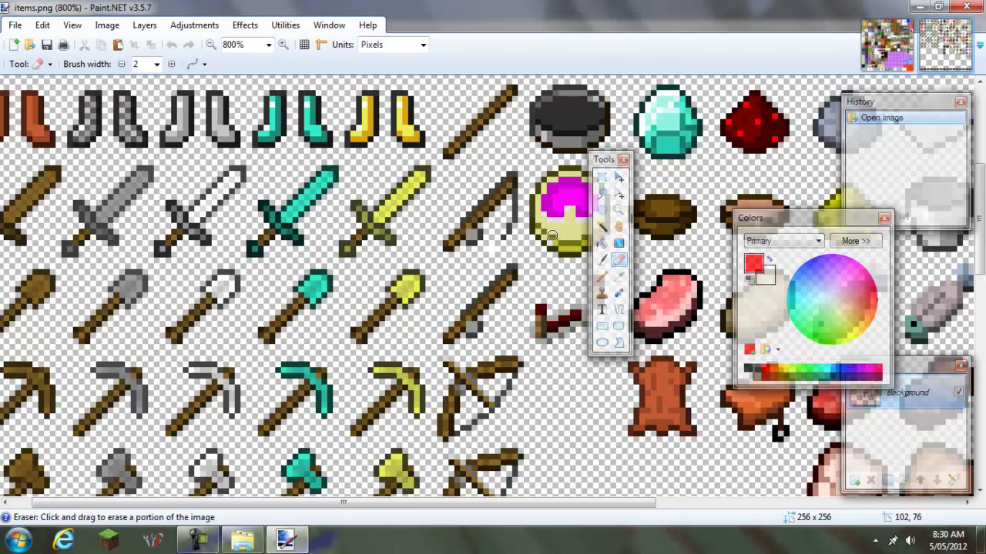
pyautogui.click(601, 276)
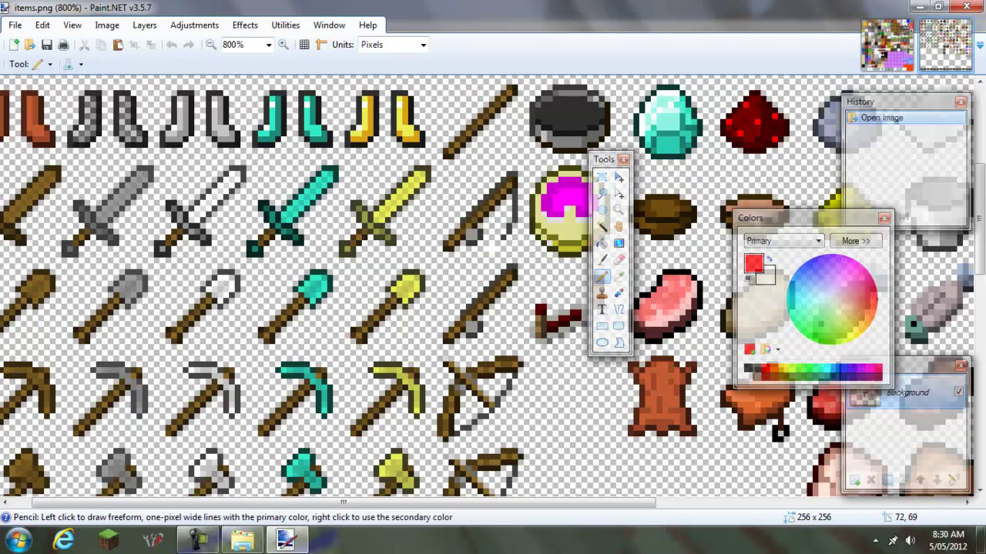
pyautogui.click(393, 191)
pyautogui.click(405, 186)
pyautogui.click(399, 184)
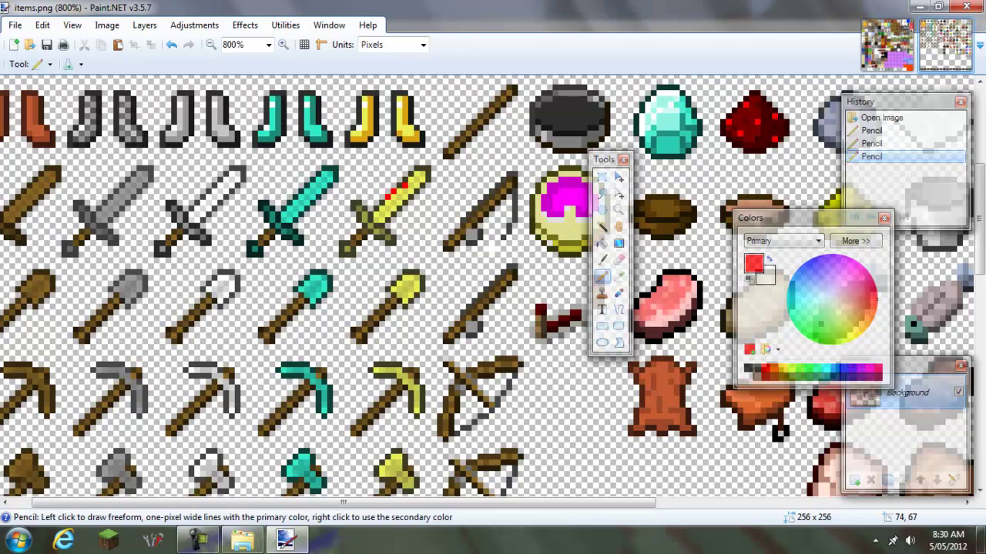
pyautogui.click(412, 191)
pyautogui.click(423, 192)
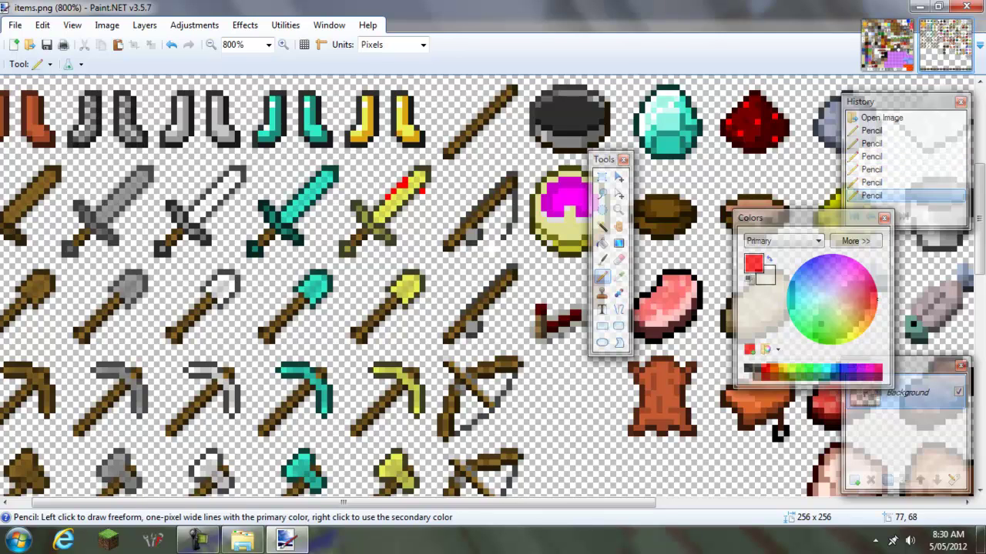
pyautogui.click(421, 193)
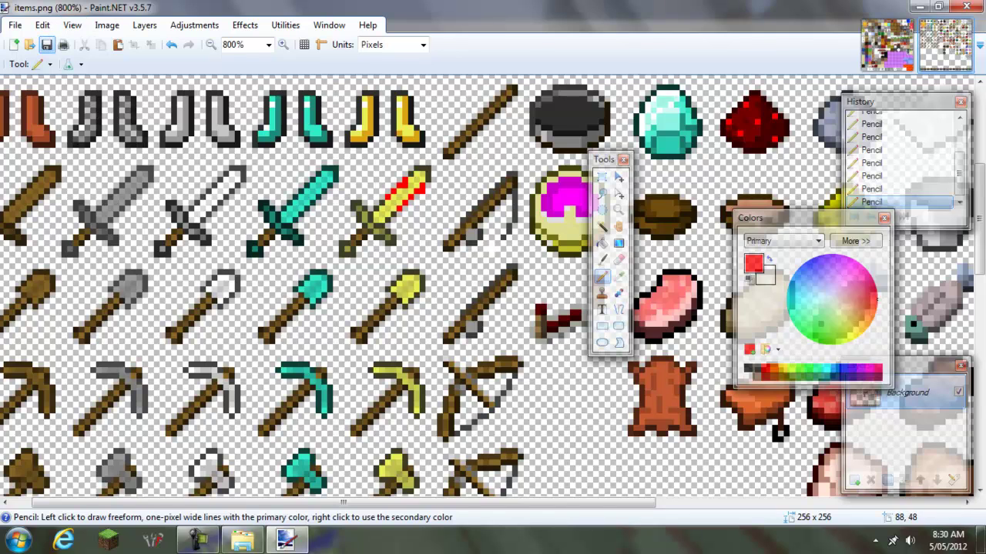
# Step: Save both items.png and terrain.png at 32-bit depth and close Paint.NET
pyautogui.click(46, 44)
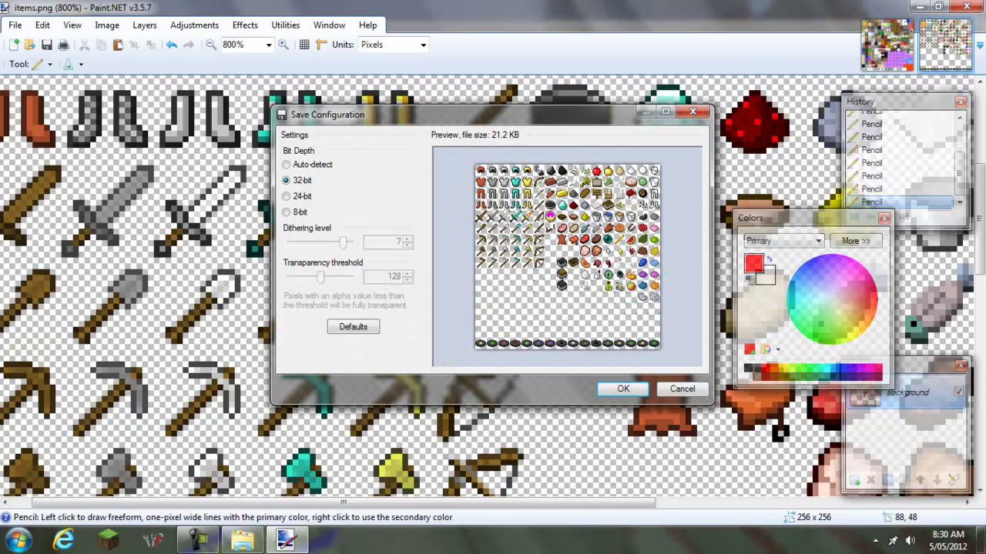
pyautogui.click(623, 389)
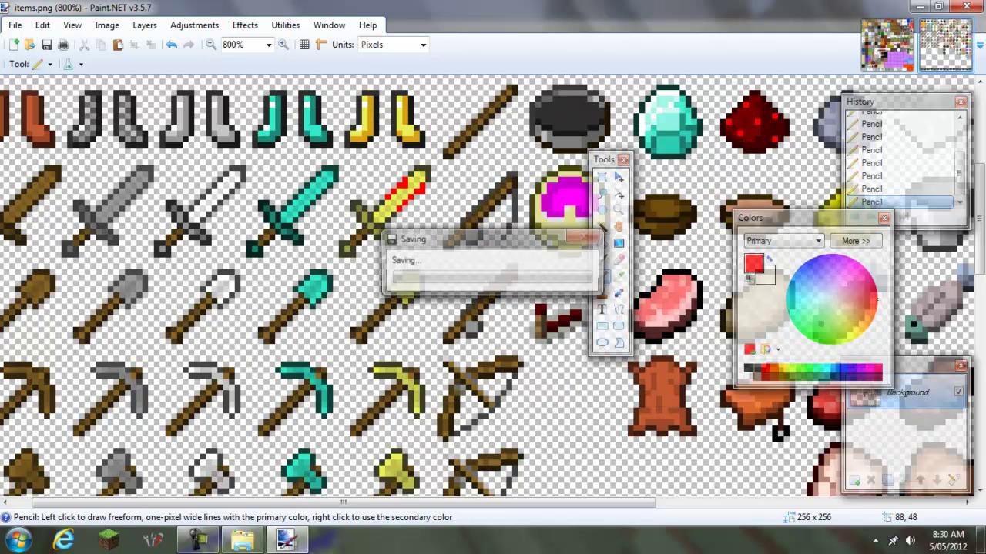
pyautogui.click(886, 43)
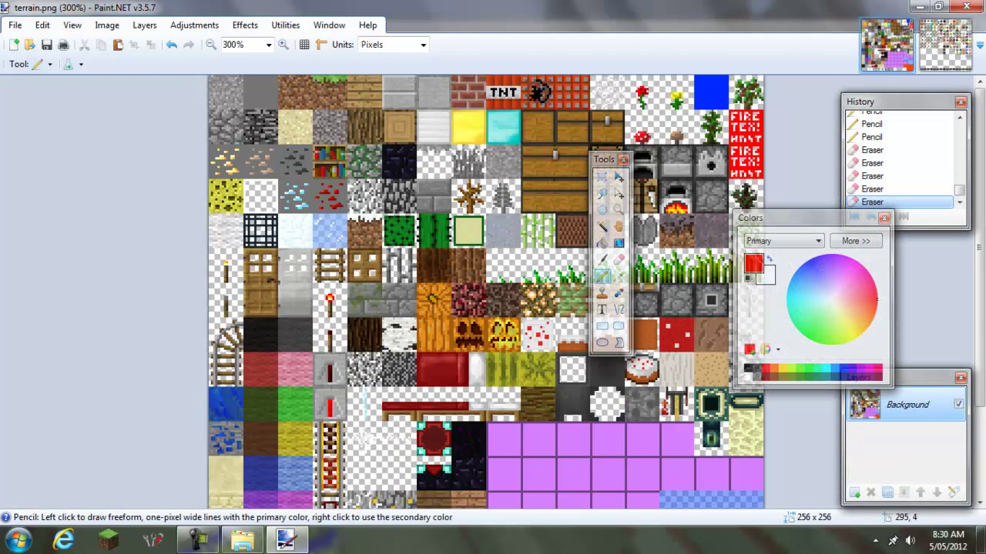
pyautogui.click(47, 45)
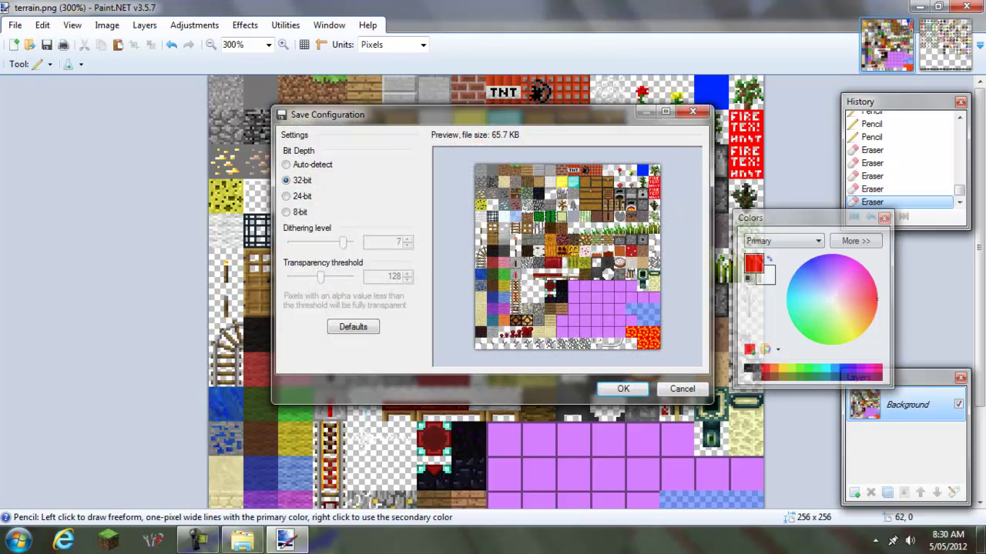
pyautogui.click(623, 389)
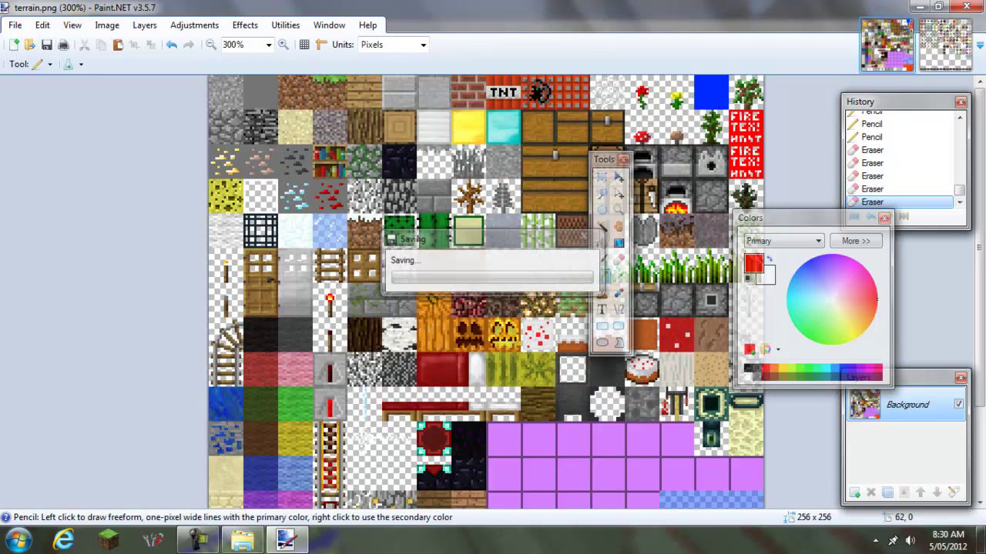
pyautogui.click(965, 6)
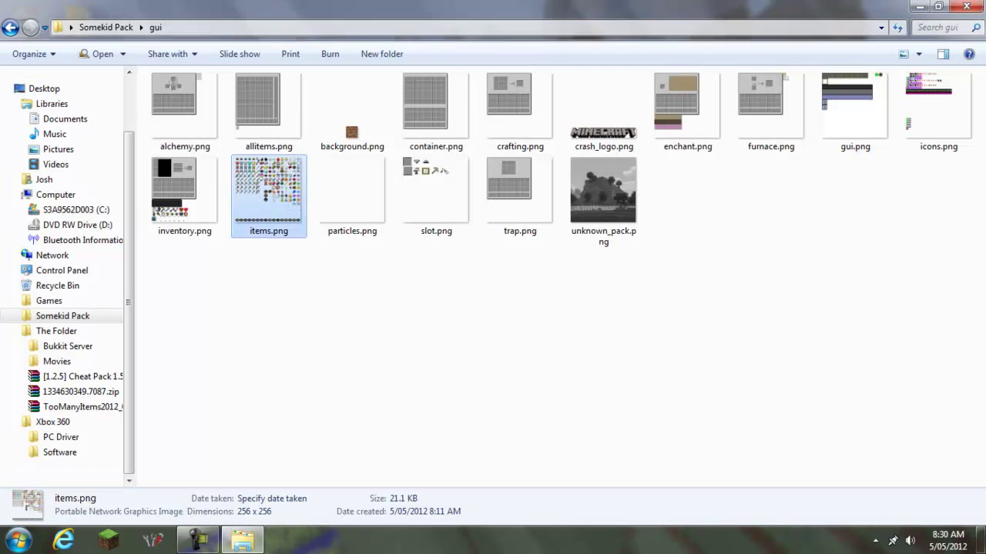
# Step: Compress all files and folders of the Somekid Pack folder into a ZIP archive named Somekid Pack.zip
pyautogui.click(10, 27)
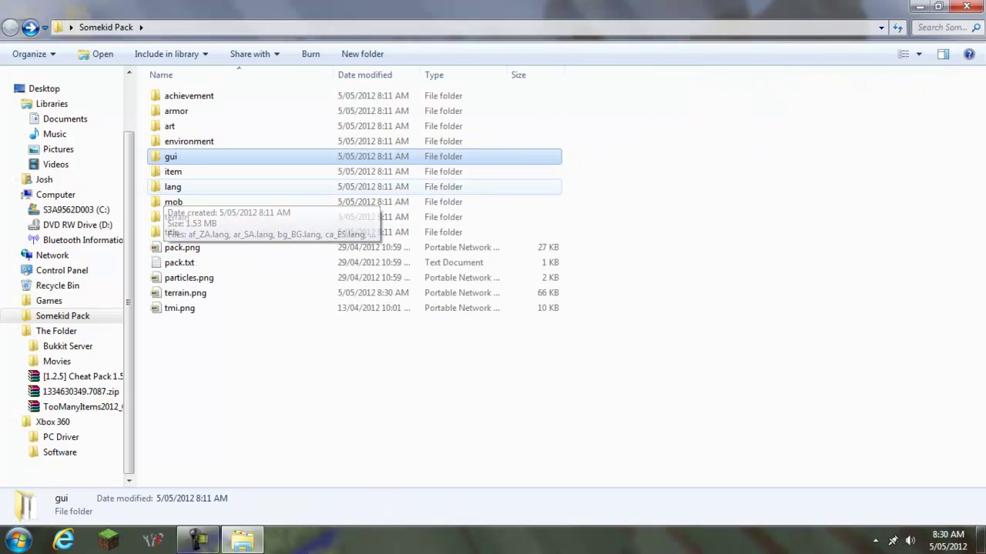
pyautogui.moveTo(235, 374); pyautogui.dragTo(212, 86)
pyautogui.rightClick(211, 234)
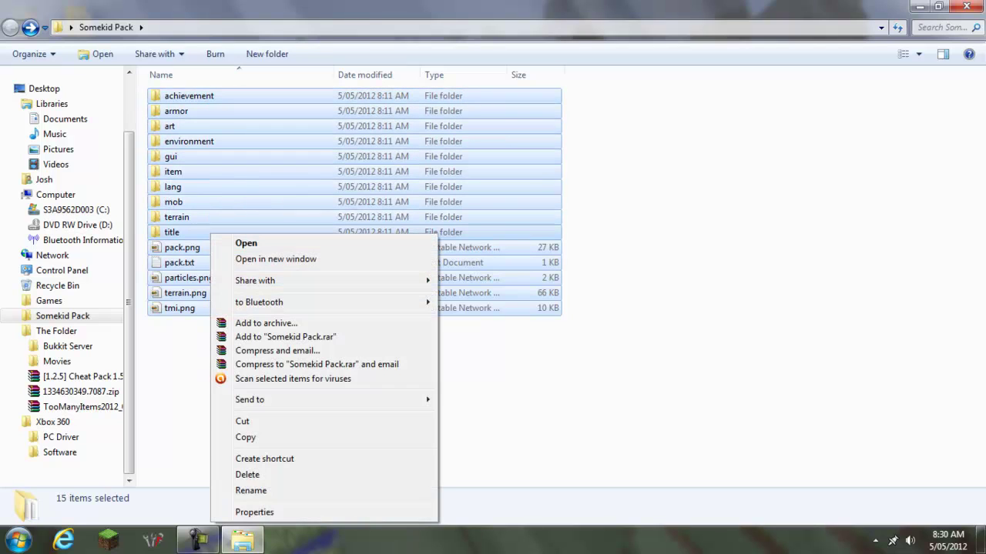
pyautogui.click(265, 323)
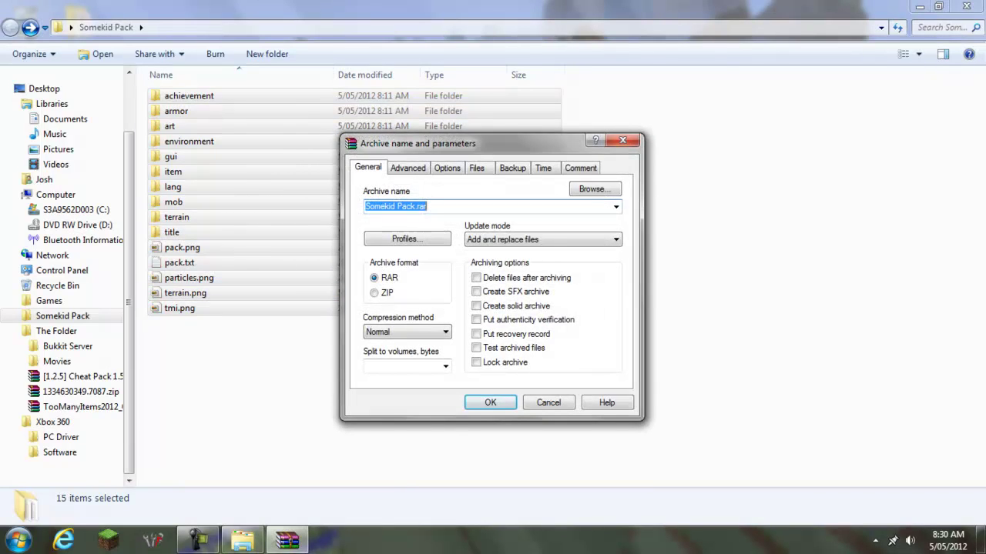
pyautogui.click(374, 293)
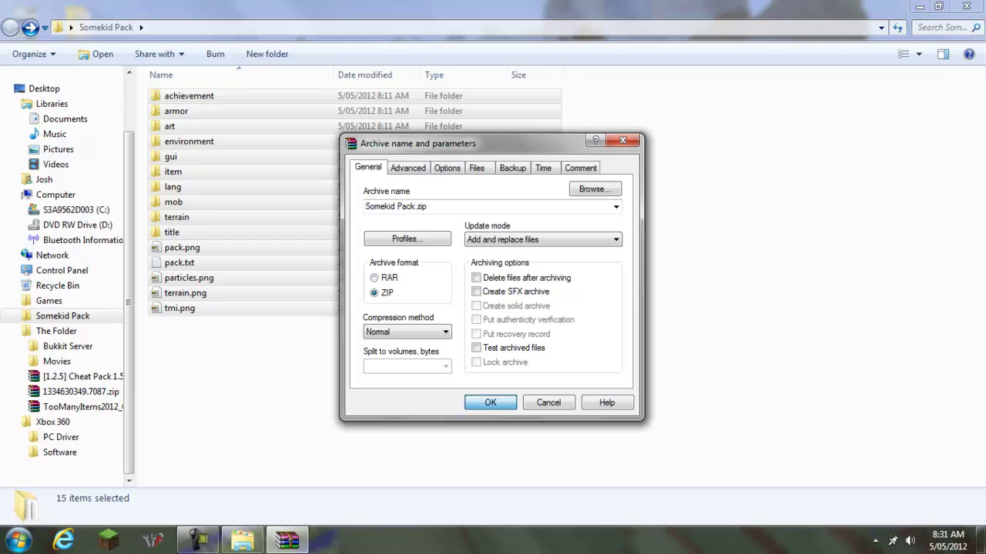
pyautogui.press('Return')
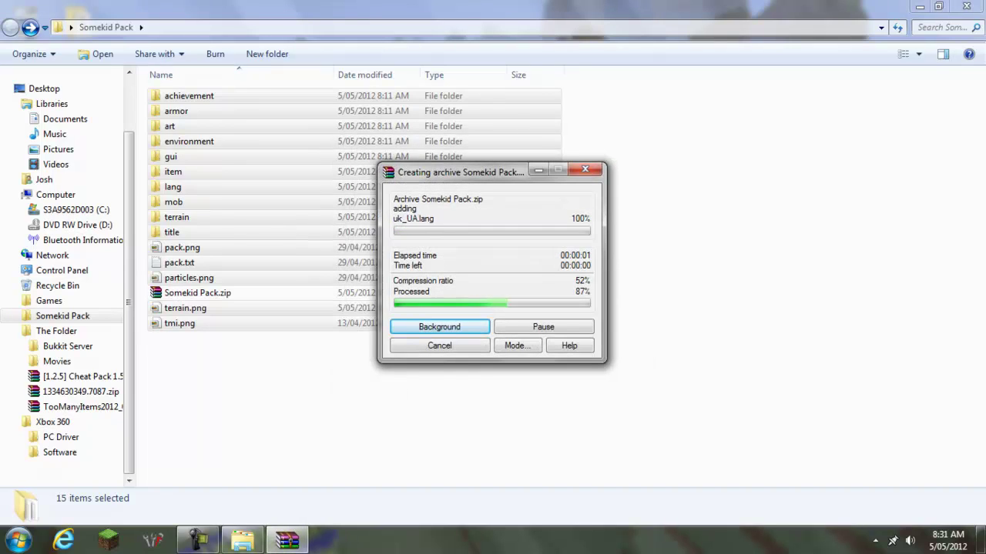
pyautogui.click(197, 293)
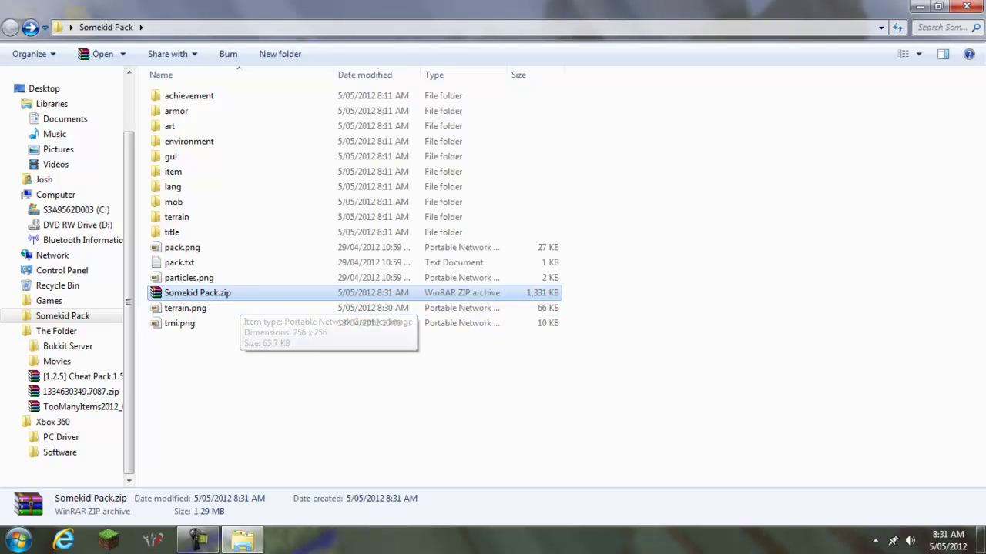
# Step: Open the texturepacks folder inside .minecraft via %appdata% in a window beside the Somekid Pack folder
pyautogui.click(18, 539)
pyautogui.press('Up')
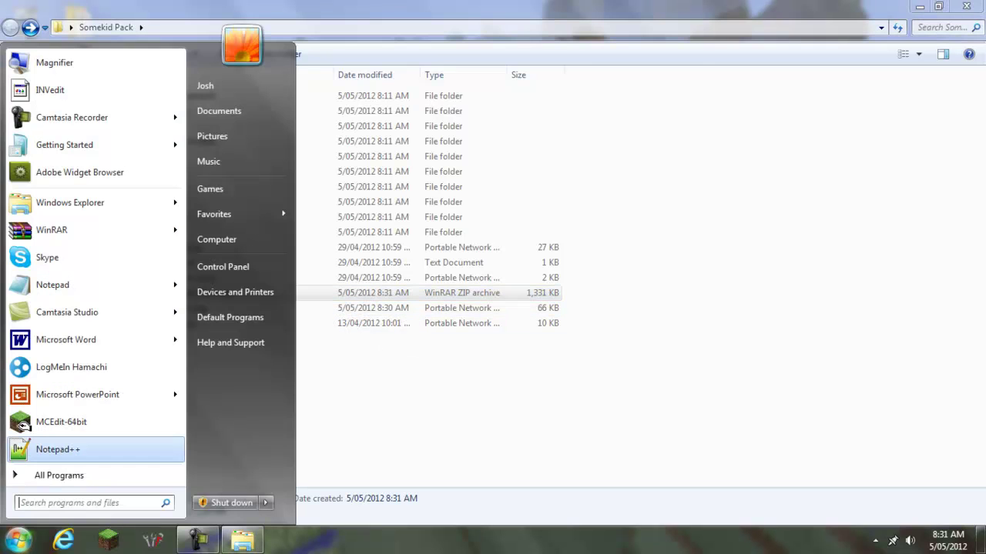
pyautogui.write('%appdata%')
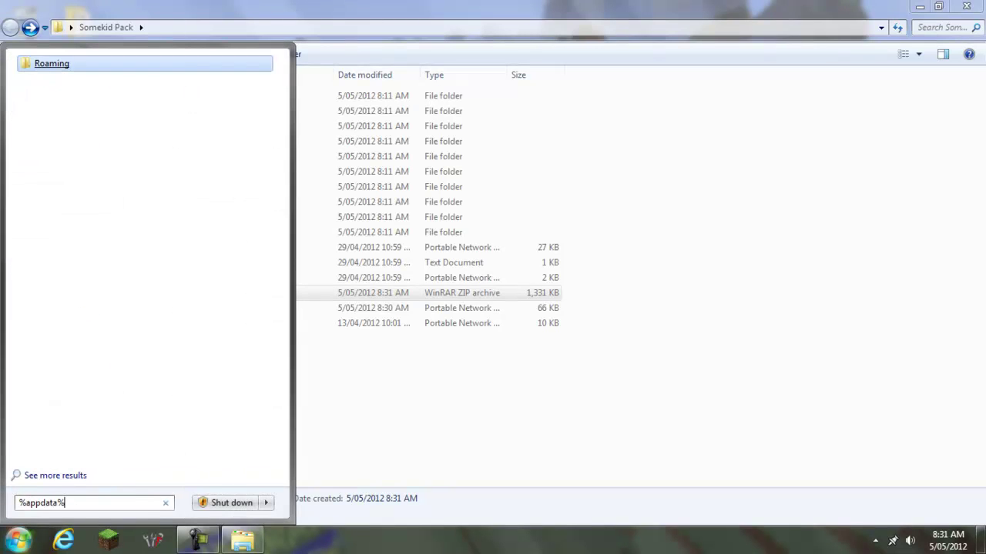
pyautogui.press('Return')
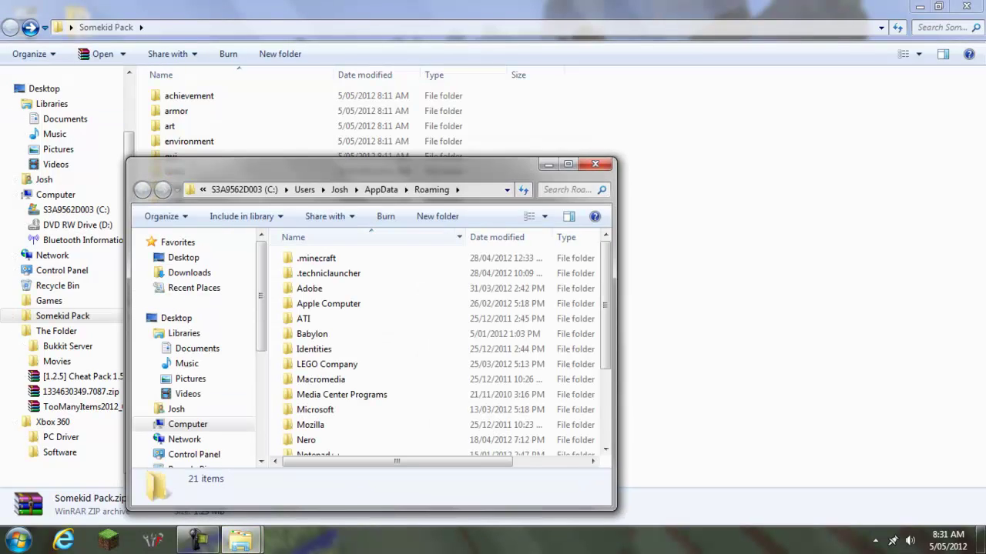
pyautogui.doubleClick(316, 258)
pyautogui.doubleClick(302, 273)
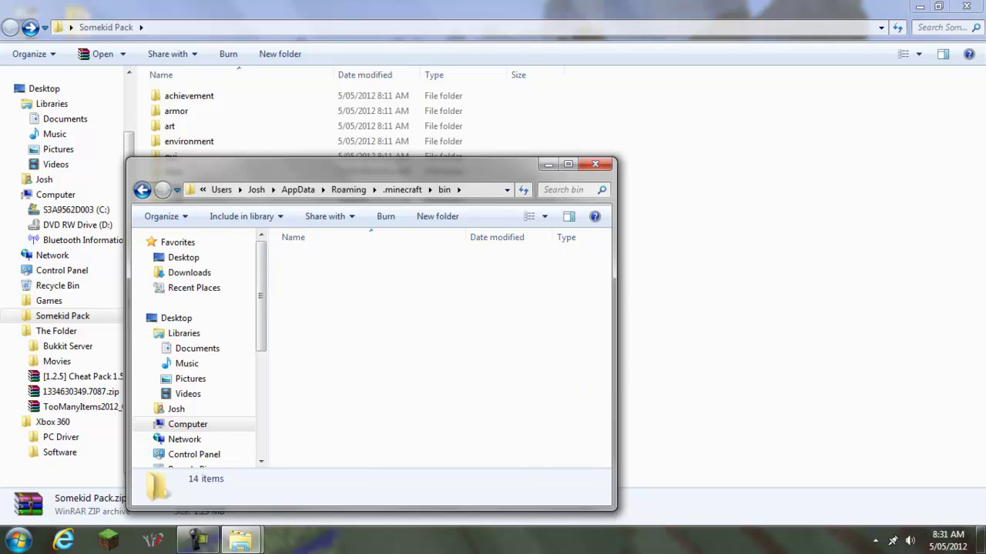
pyautogui.click(142, 189)
pyautogui.moveTo(323, 166); pyautogui.dragTo(984, 137)
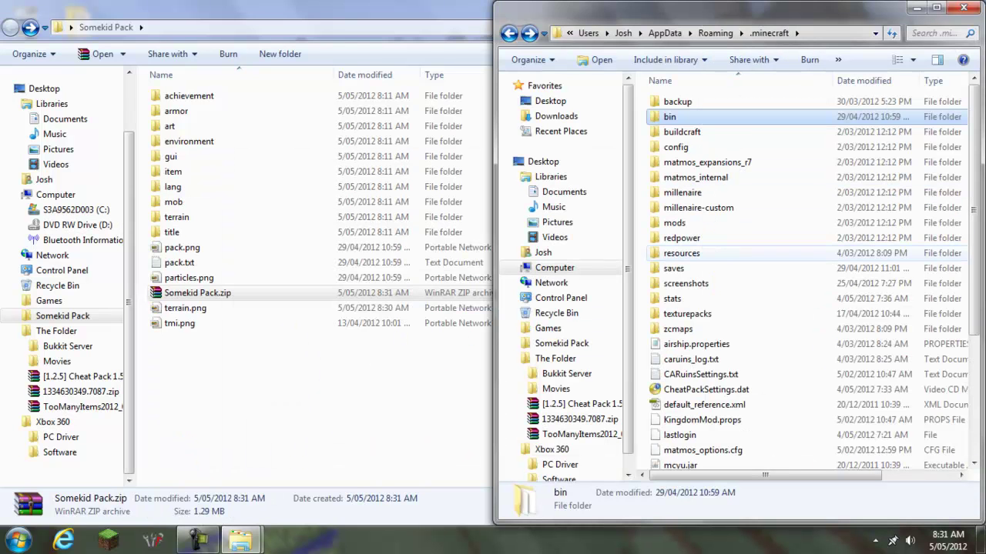
pyautogui.doubleClick(686, 313)
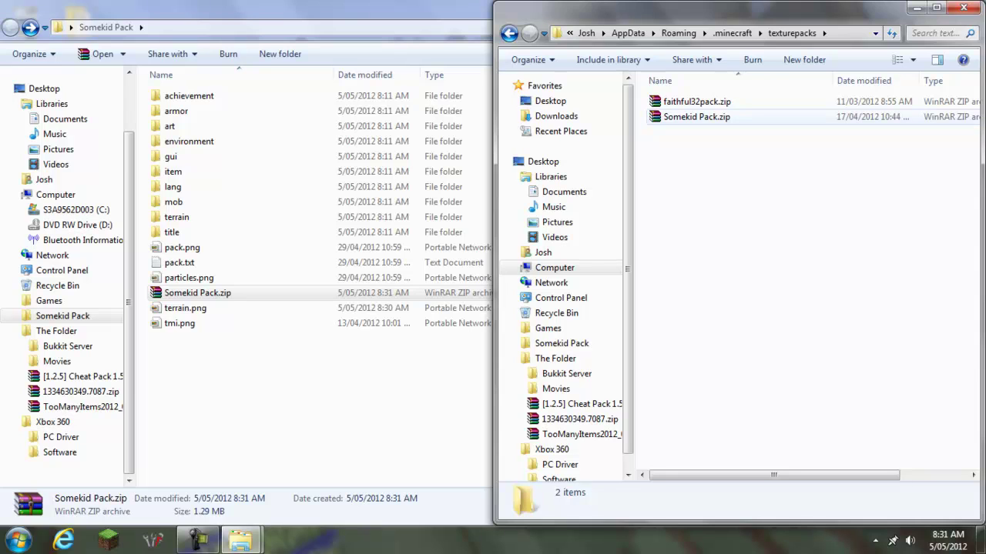
# Step: Rename the new archive in the Somekid Pack folder to Somekid Pack 2.zip
pyautogui.click(197, 293)
pyautogui.press('super+Up')
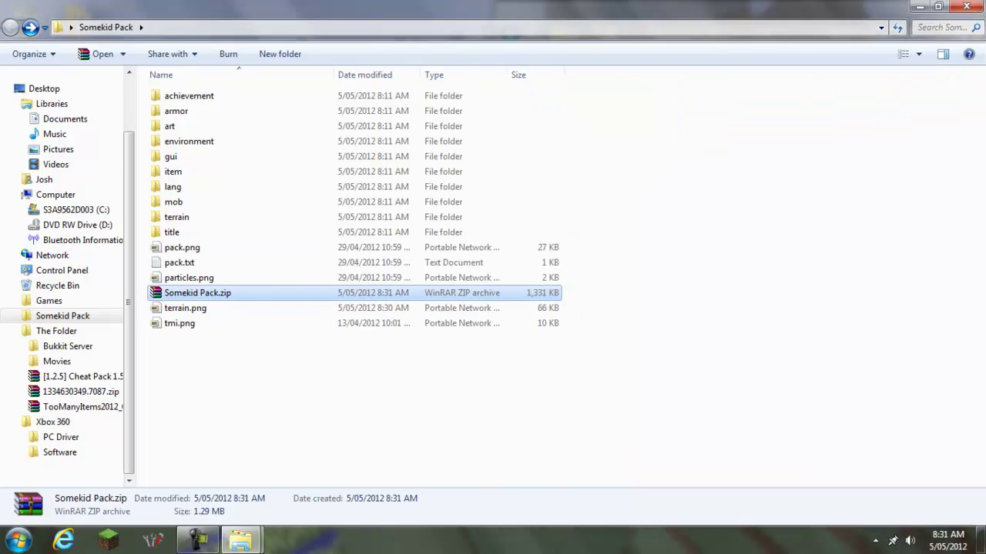
pyautogui.rightClick(220, 293)
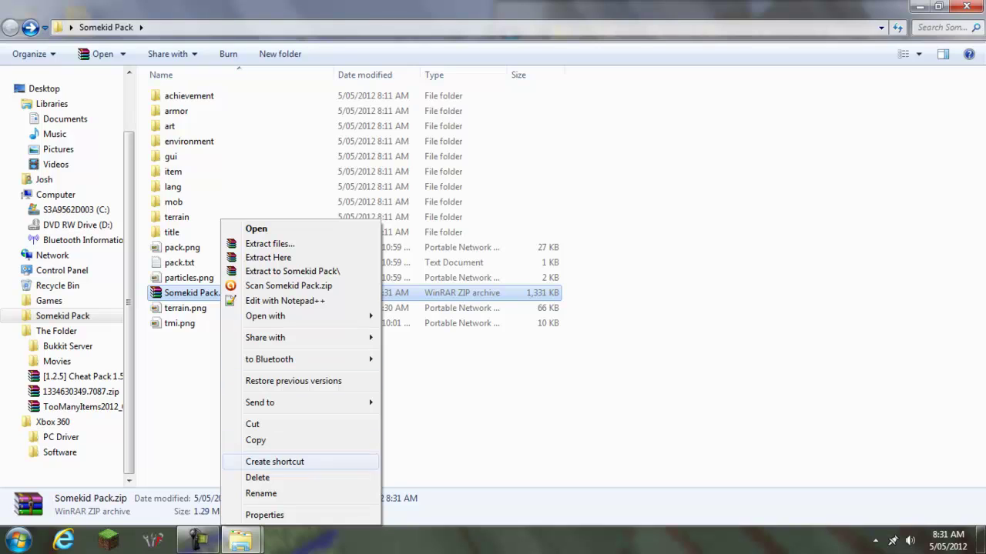
pyautogui.click(261, 494)
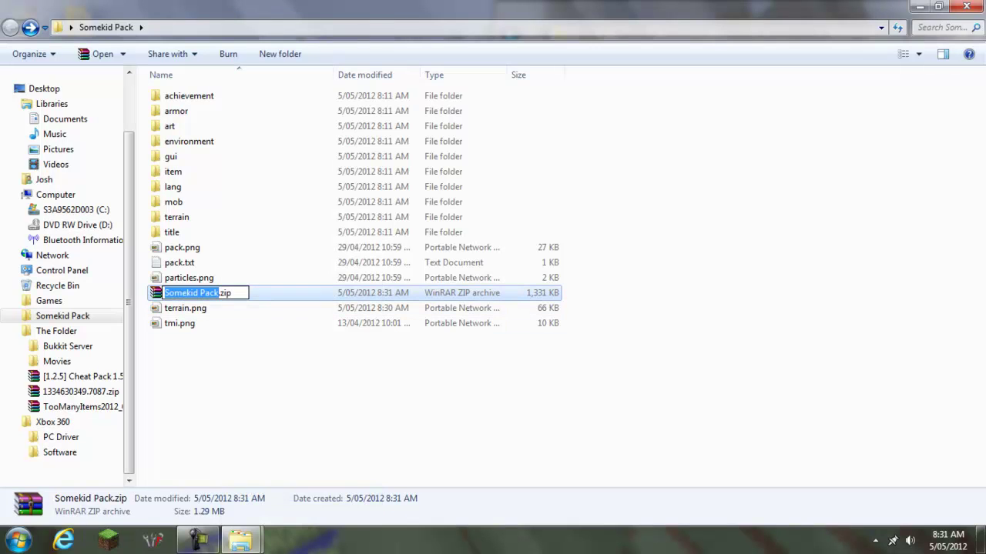
pyautogui.click(220, 293)
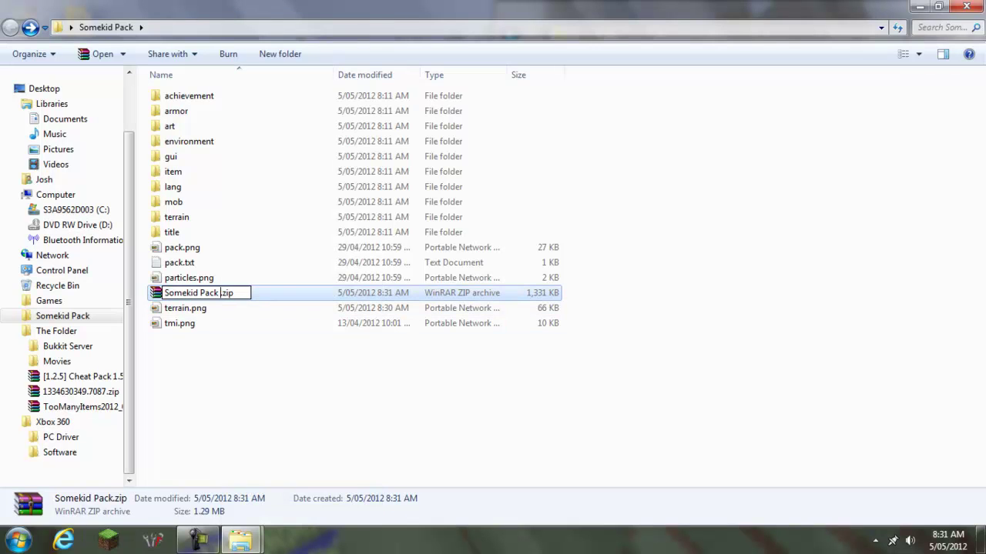
pyautogui.write('w2')
pyautogui.press('BackSpace')
pyautogui.press('BackSpace')
pyautogui.write('2')
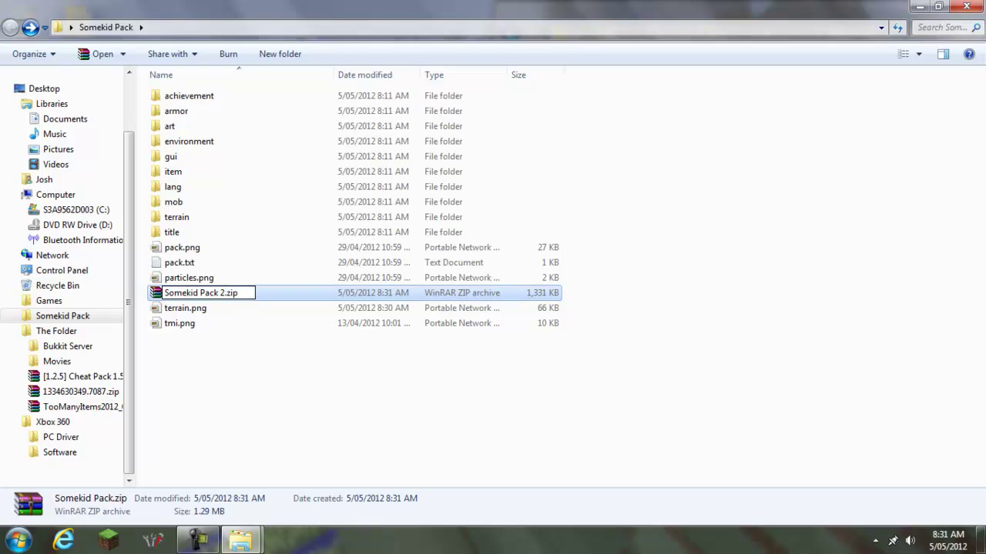
pyautogui.press('Return')
# Step: Move Somekid Pack 2.zip into the texturepacks folder and close that folder window
pyautogui.moveTo(240, 541)
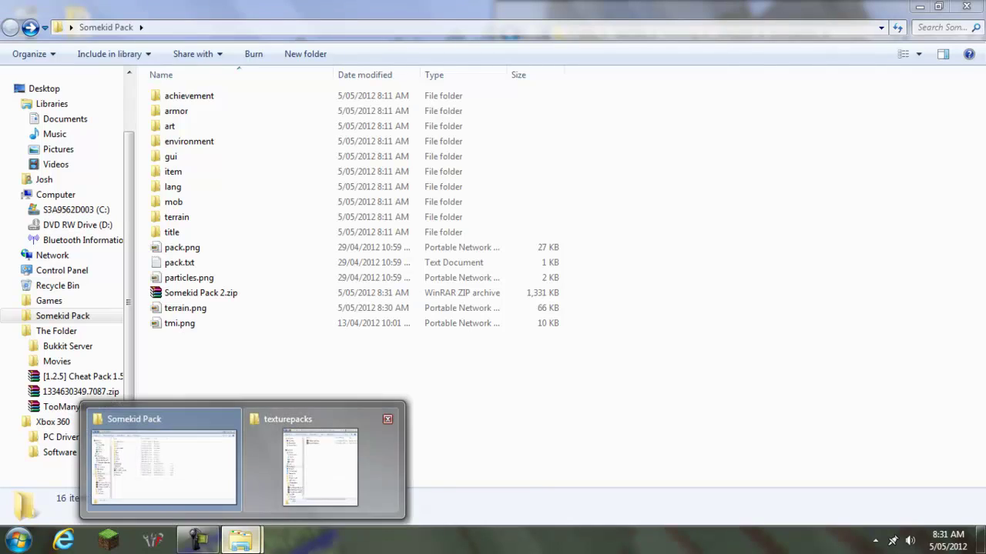
pyautogui.click(321, 462)
pyautogui.moveTo(197, 293); pyautogui.dragTo(701, 289)
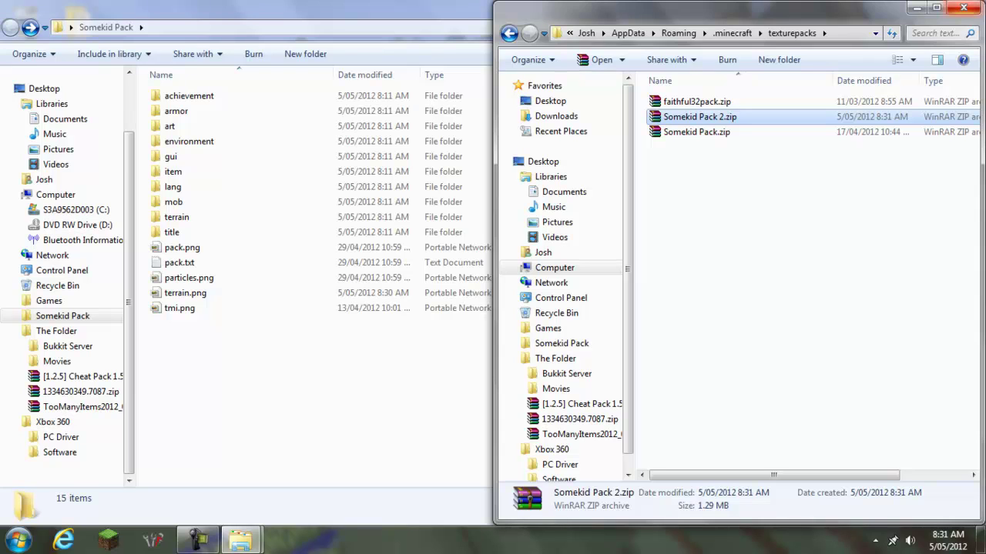
pyautogui.click(963, 7)
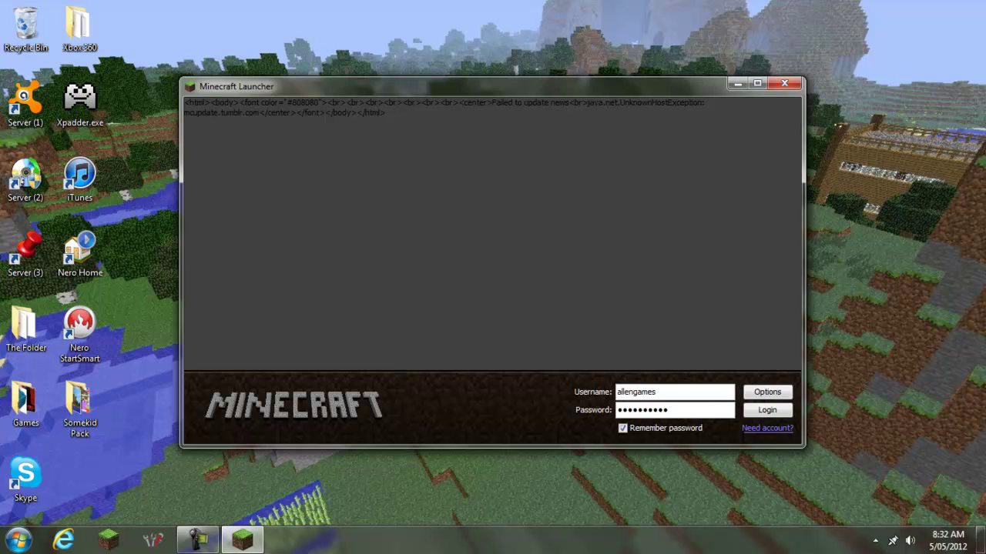
# Step: Log in to Minecraft with the remembered account and maximise the game window
pyautogui.press('Return')
pyautogui.moveTo(528, 86); pyautogui.dragTo(516, 0)
pyautogui.click(938, 497)
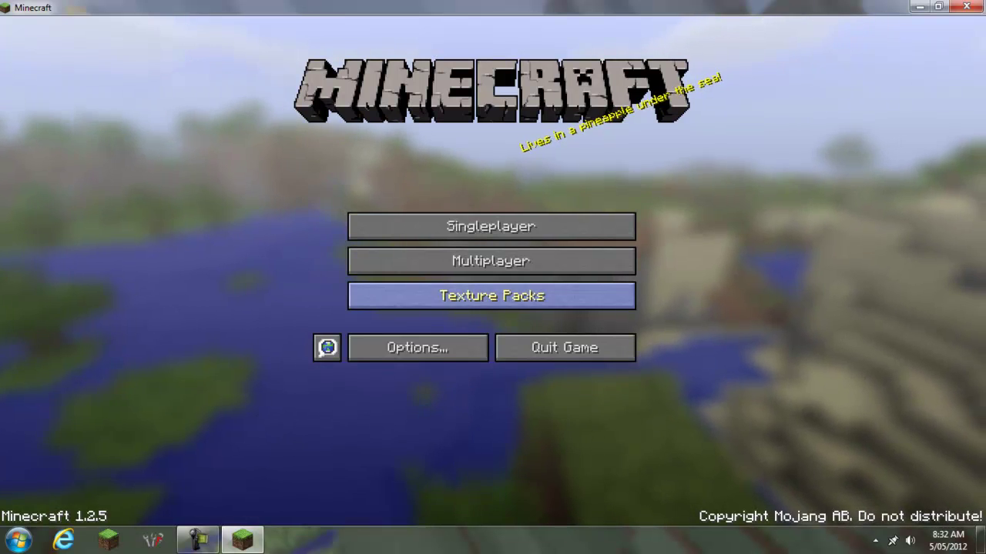
# Step: Apply the Somekid Pack 2.zip texture pack and return to the title screen
pyautogui.click(491, 294)
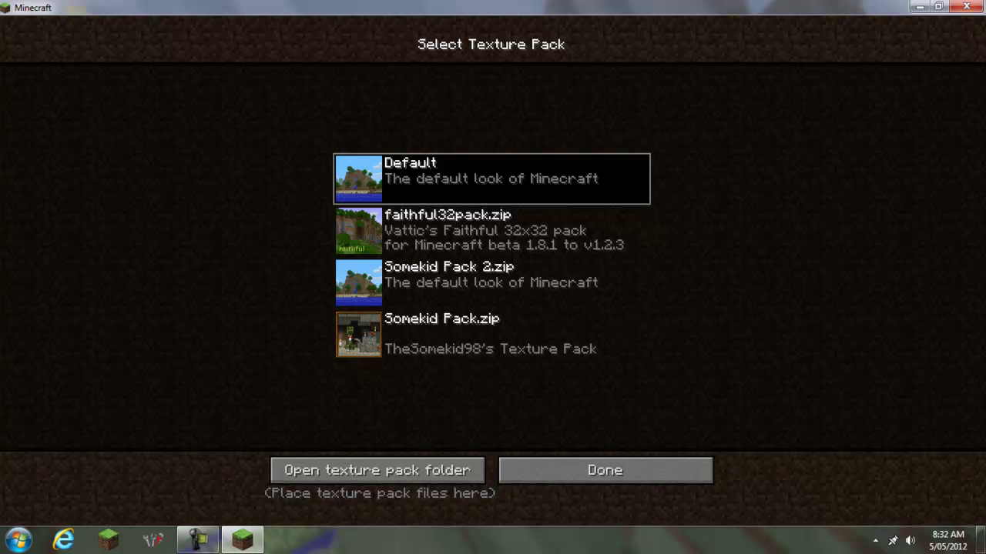
pyautogui.click(491, 283)
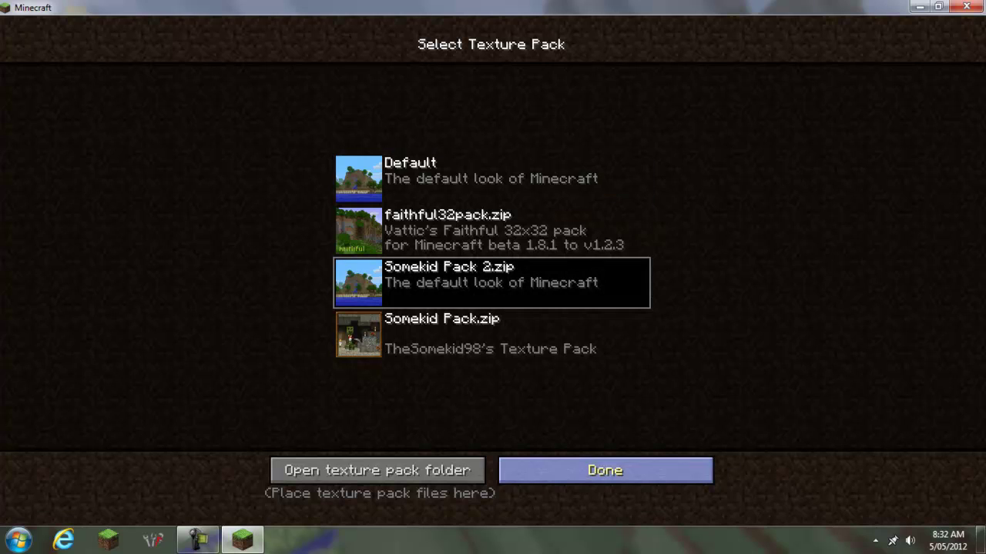
pyautogui.click(605, 470)
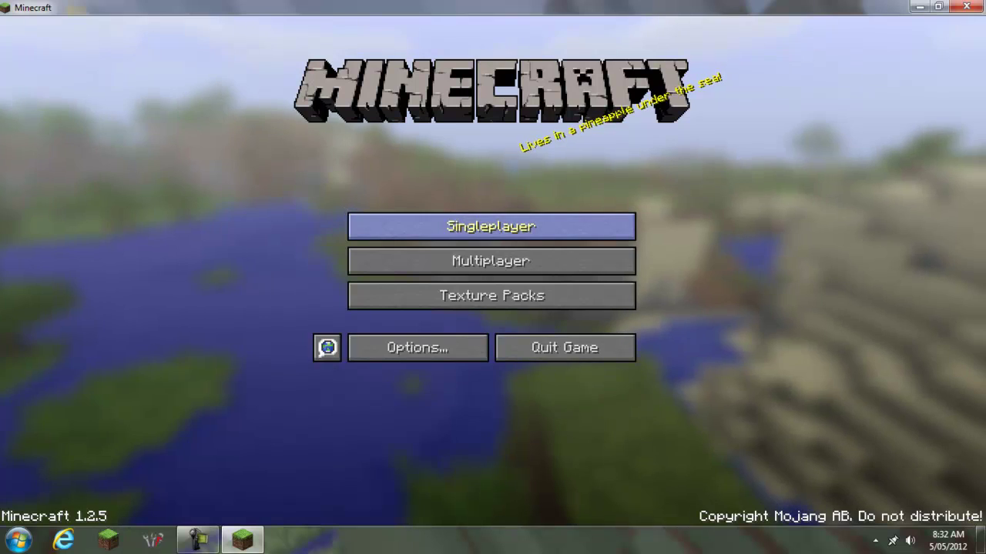
# Step: Load the first singleplayer world and look over the item textures in the inventory
pyautogui.click(490, 224)
pyautogui.doubleClick(490, 231)
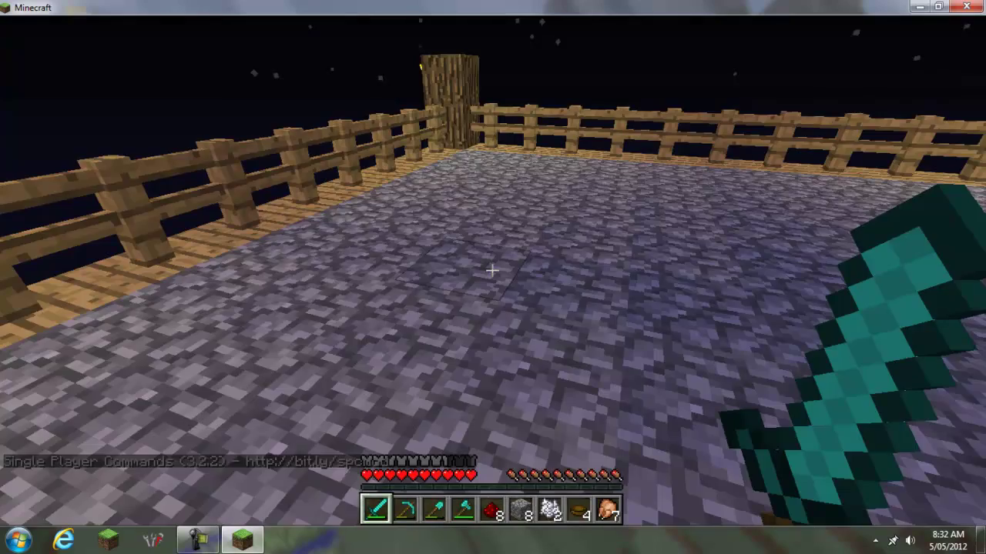
pyautogui.press('w')
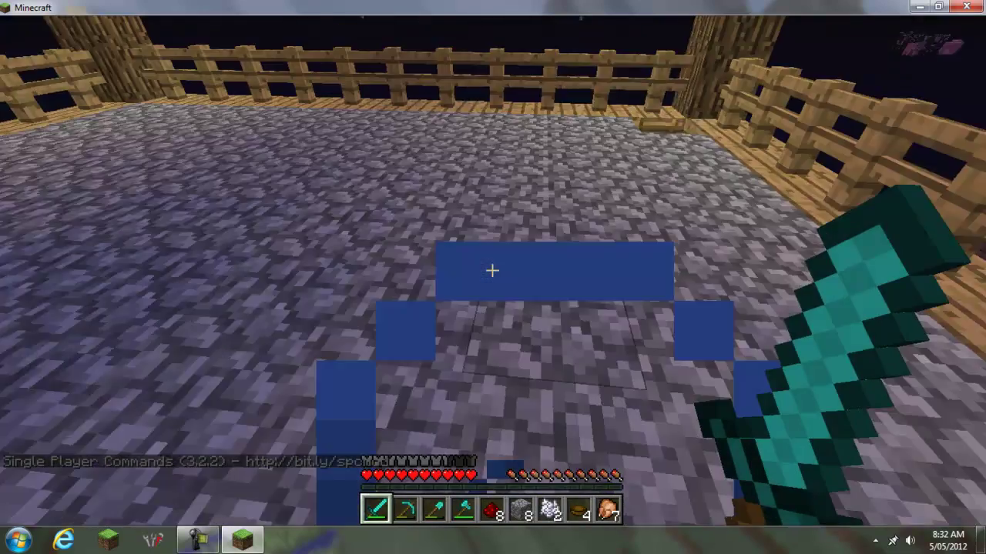
pyautogui.press('e')
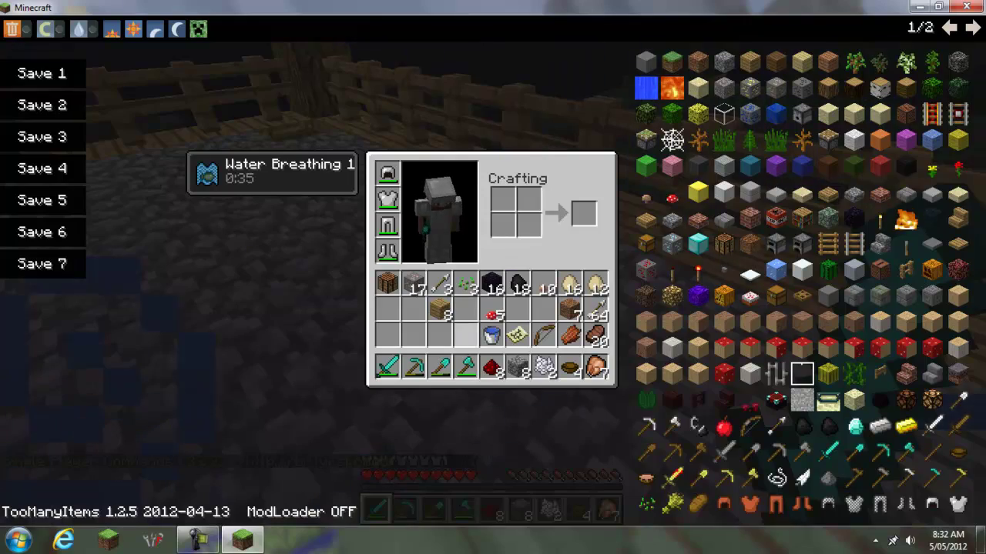
pyautogui.press('e')
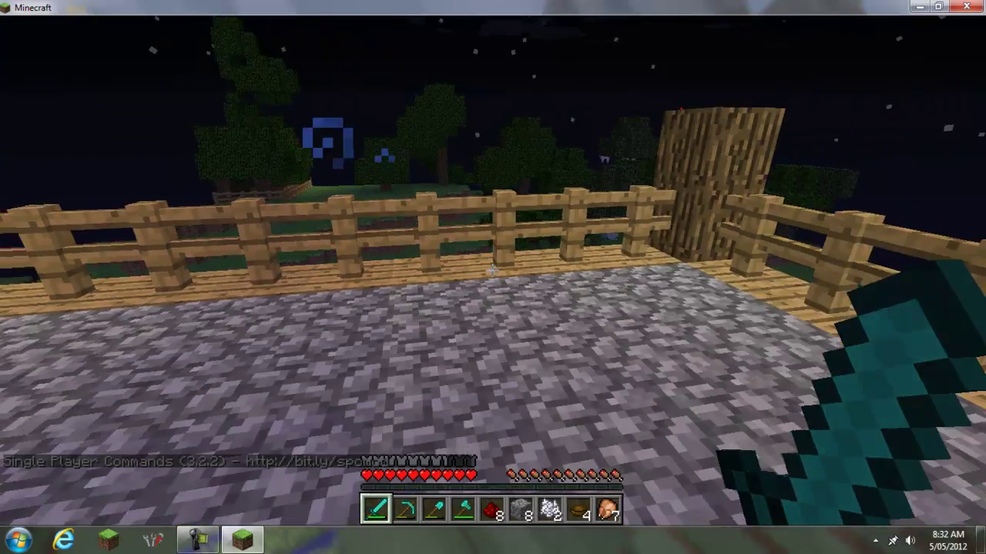
# Step: Go down the corner ladder shaft from the fenced rooftop and walk through the furnace room toward the bed and door
pyautogui.press('w')
pyautogui.press('w')
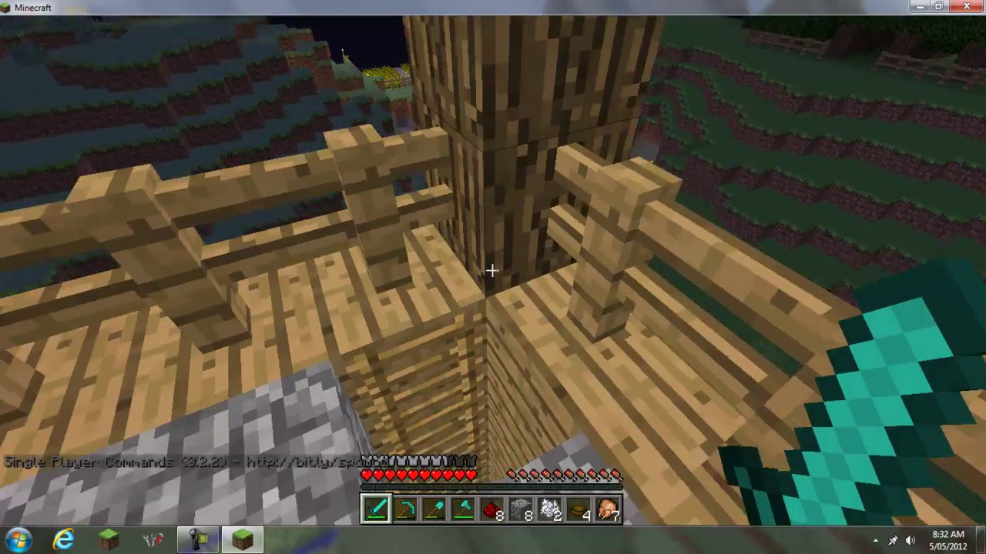
pyautogui.press('w')
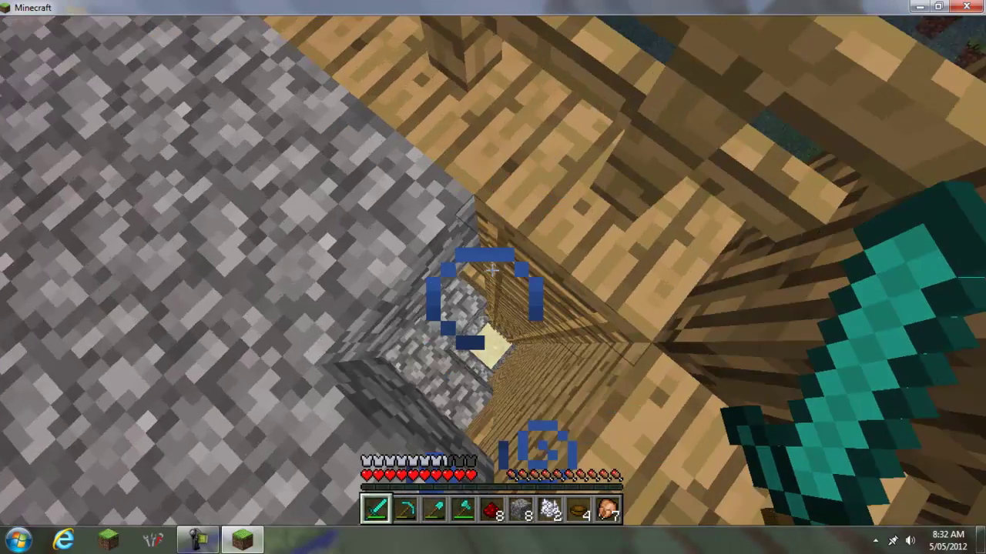
pyautogui.press('w')
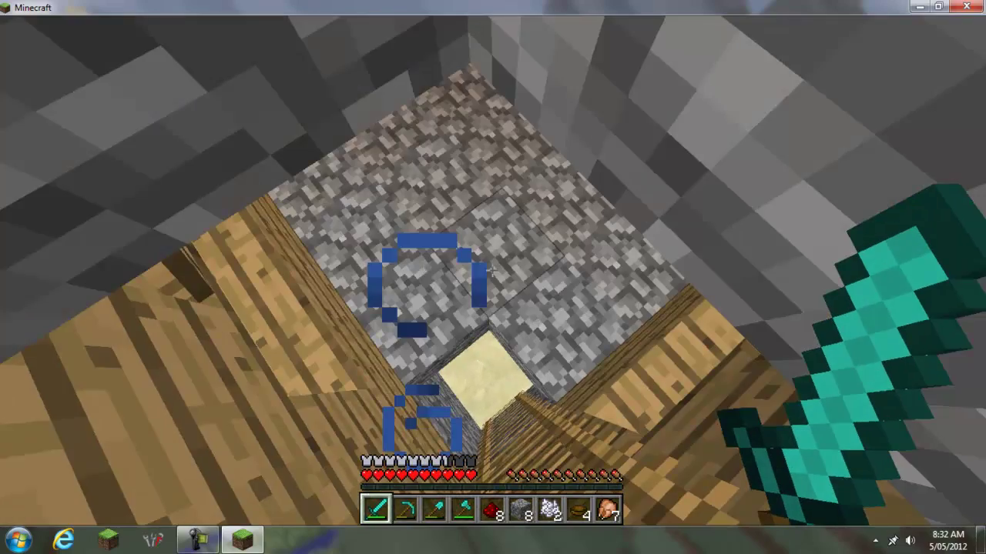
pyautogui.press('w')
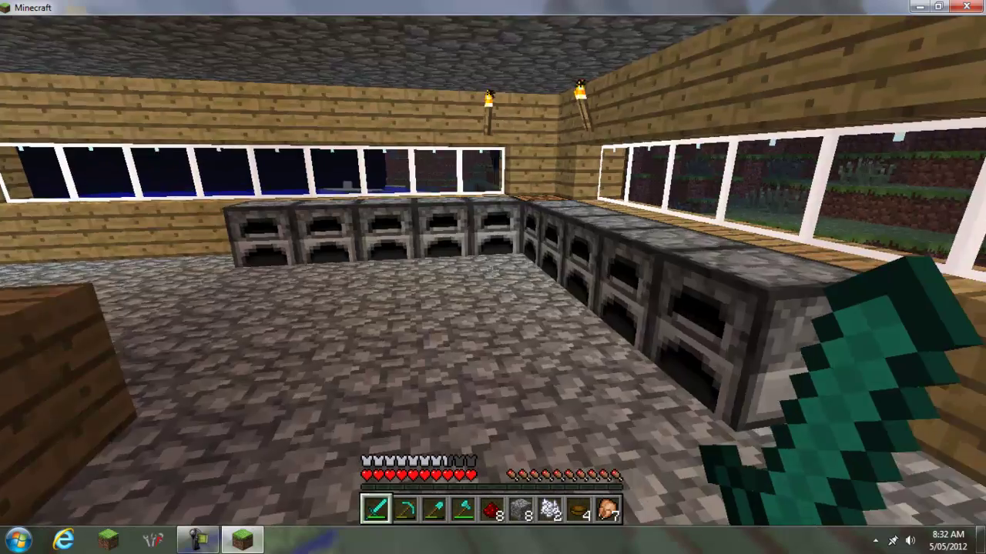
pyautogui.press('w')
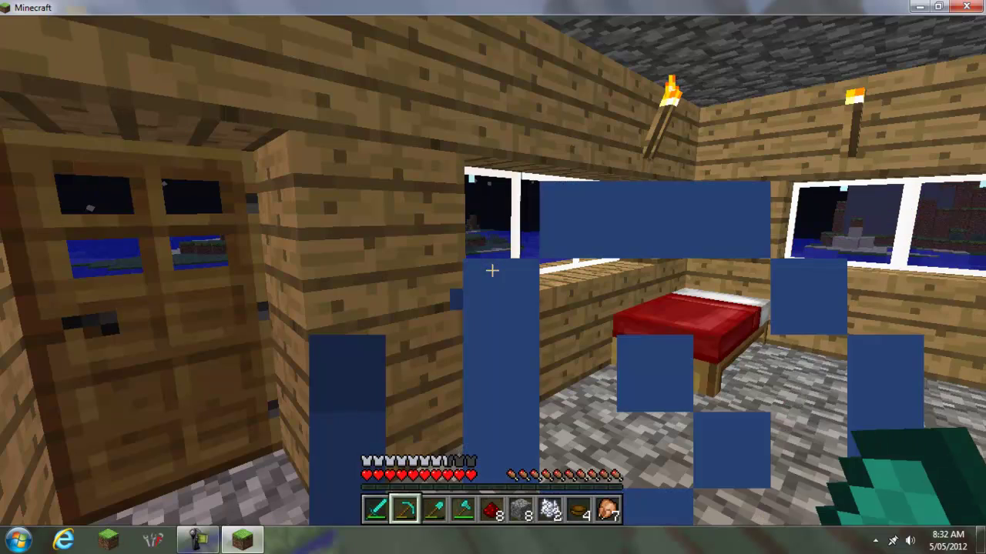
# Step: Put a golden sword from the TooManyItems list into the fifth hotbar slot in place of the redstone and hold it
pyautogui.press('e')
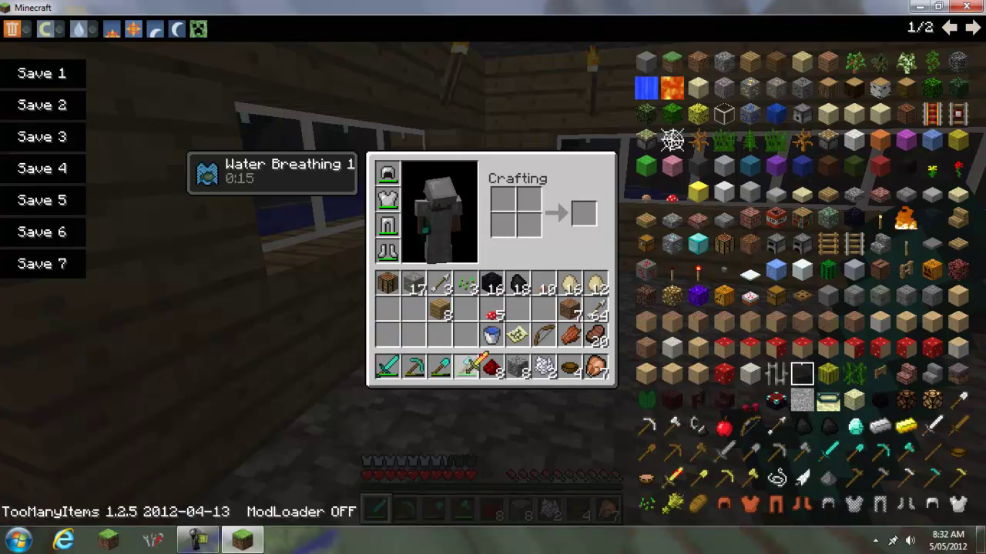
pyautogui.press('e')
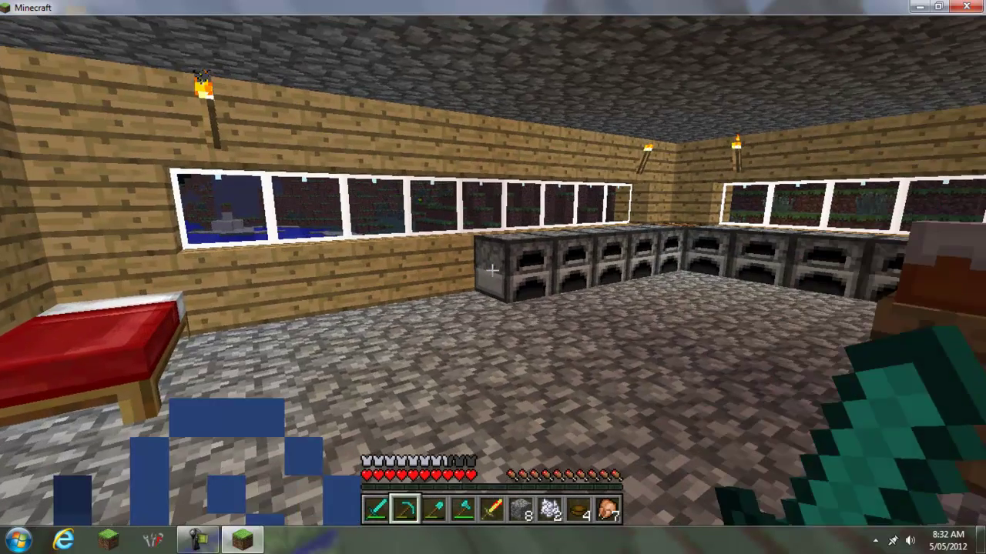
pyautogui.press('4')
# Step: Leave the house through the wooden door and walk across the grass to the water's edge
pyautogui.press('w')
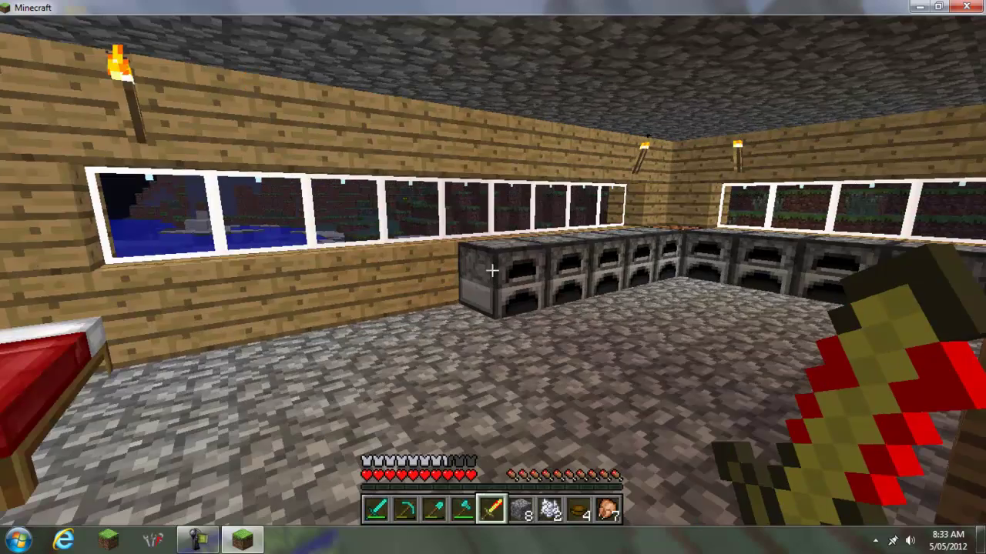
pyautogui.press('w')
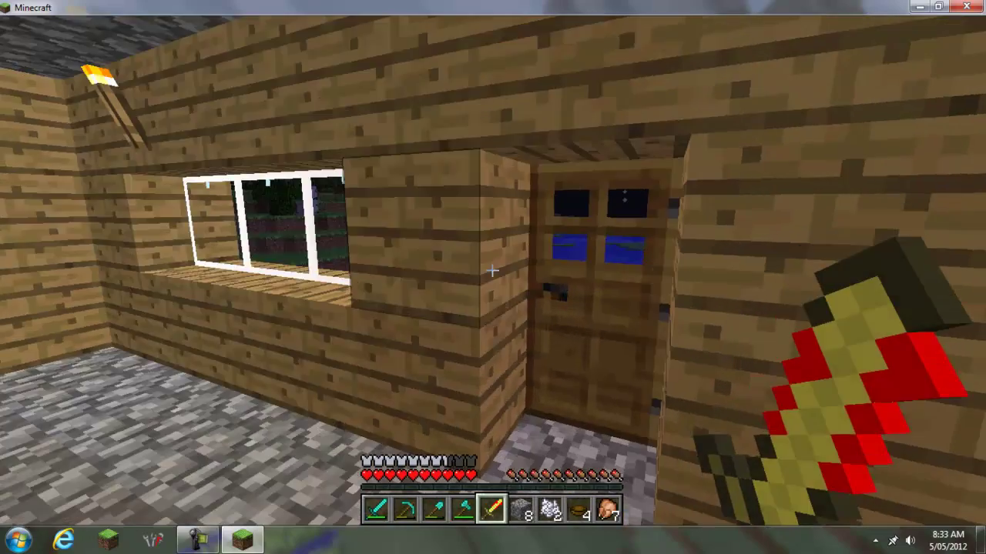
pyautogui.press('w')
pyautogui.rightClick(492, 270)
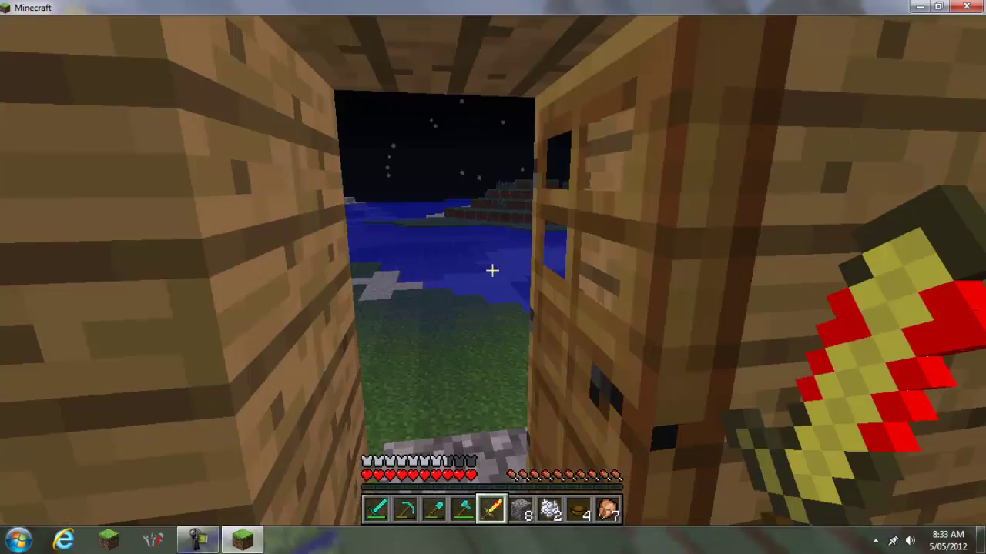
pyautogui.press('w')
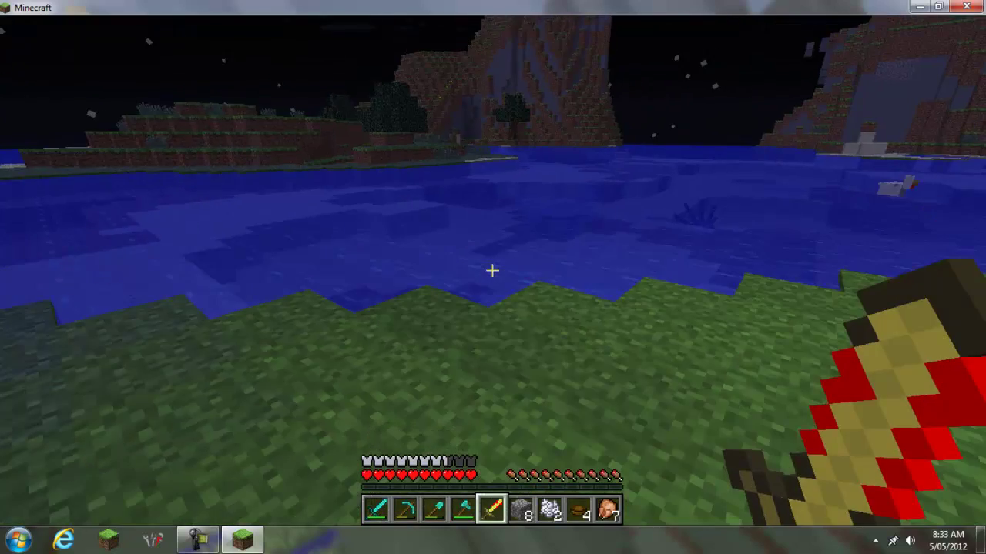
# Step: Take the golden sword out of the hotbar and delete it with the TooManyItems trash
pyautogui.press('e')
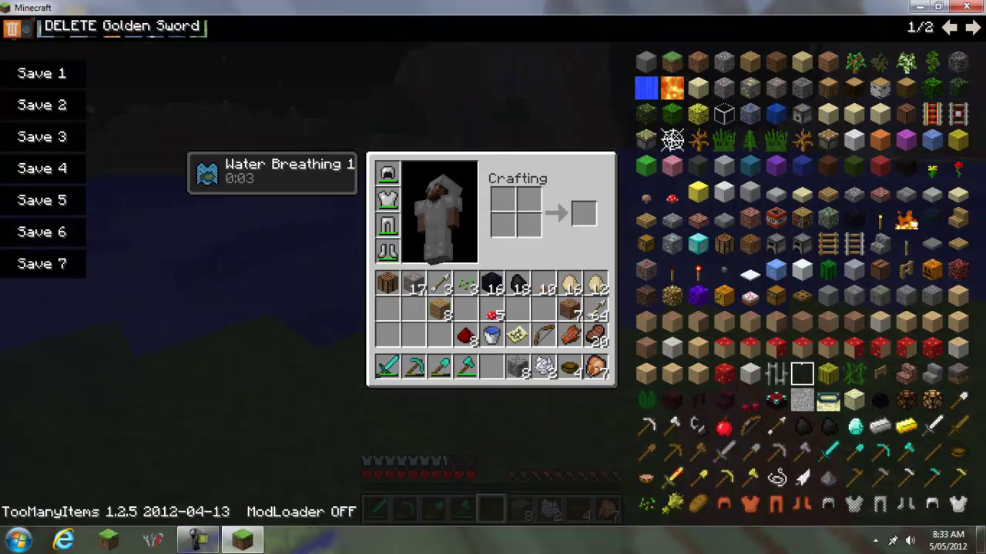